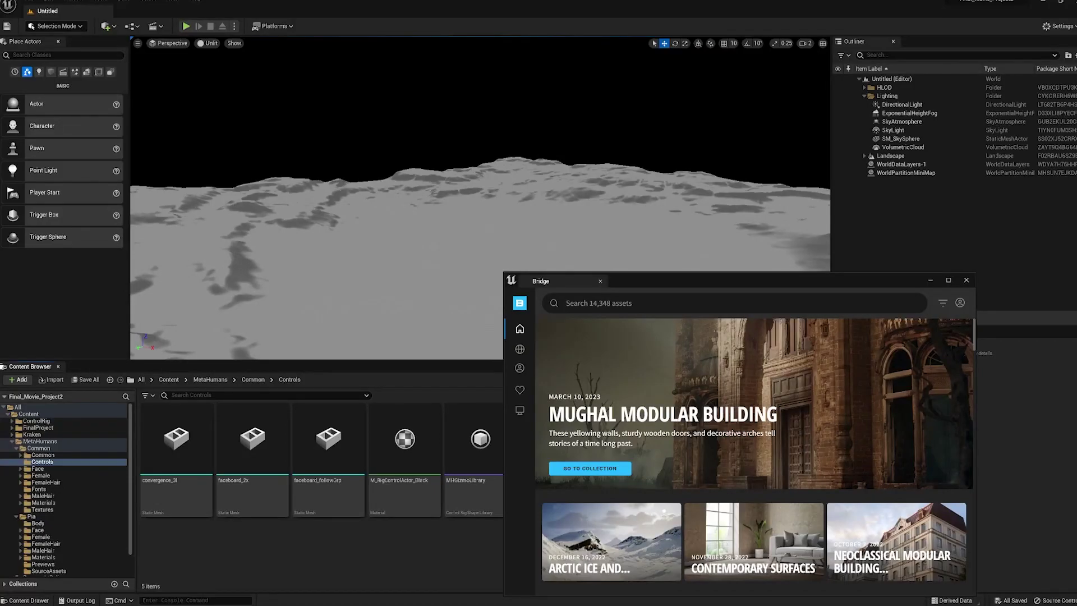
# Step: Select the MetaHumans Common Controls folder in the Content Browser
pyautogui.click(121, 465)
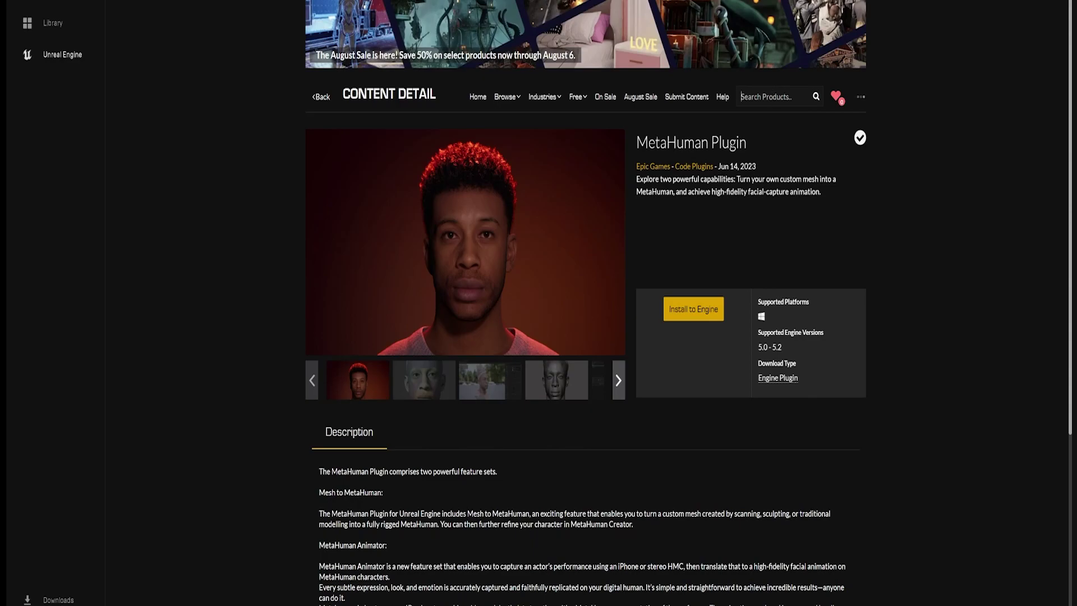
# Step: Type 'm' into the launcher's Search Products box and dismiss the suggestions
pyautogui.write('meta')
pyautogui.click(934, 224)
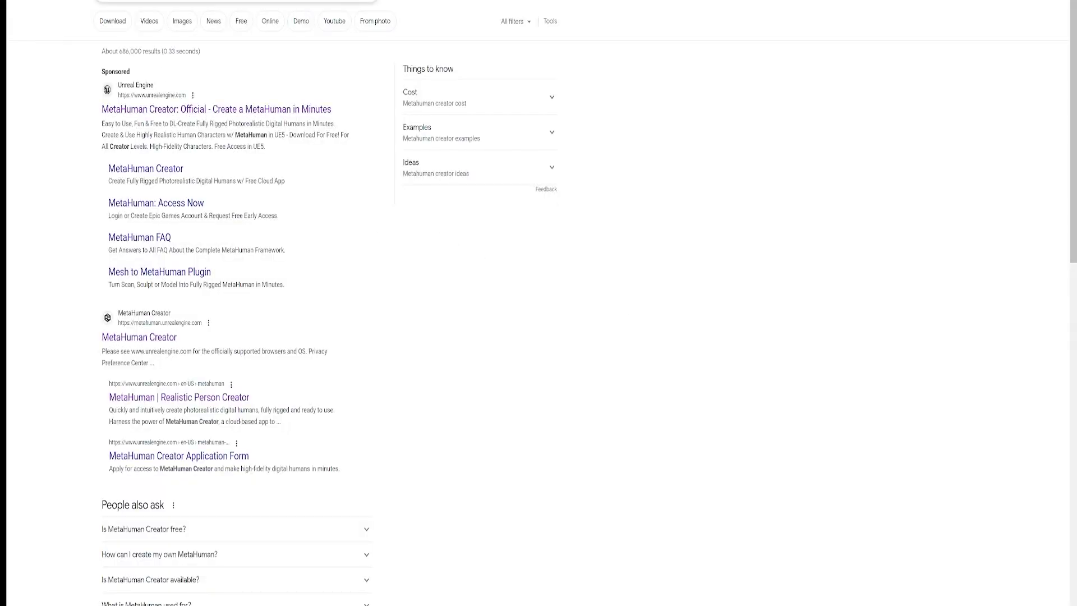
# Step: Open the official MetaHuman Creator site from the Google results
pyautogui.click(136, 340)
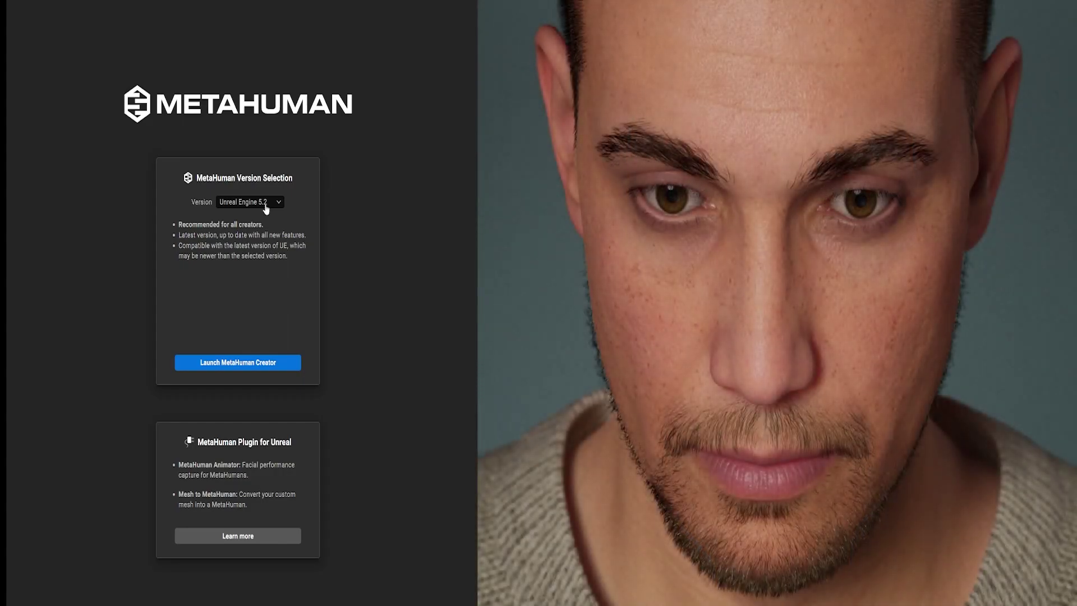
# Step: Set the target version to Unreal Engine 5.1 and launch MetaHuman Creator
pyautogui.click(266, 203)
pyautogui.click(259, 233)
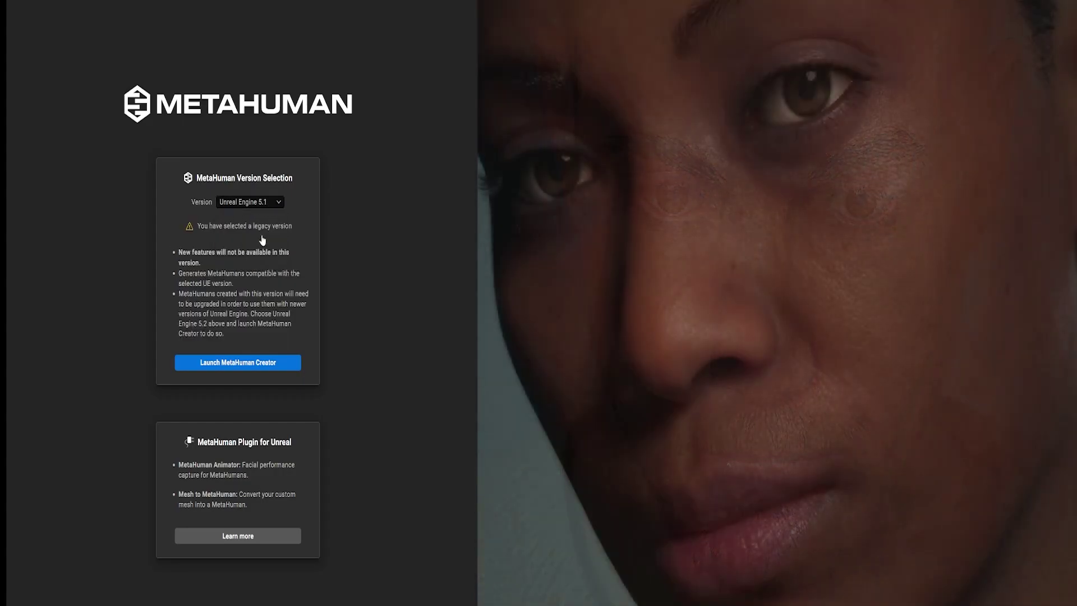
pyautogui.click(253, 362)
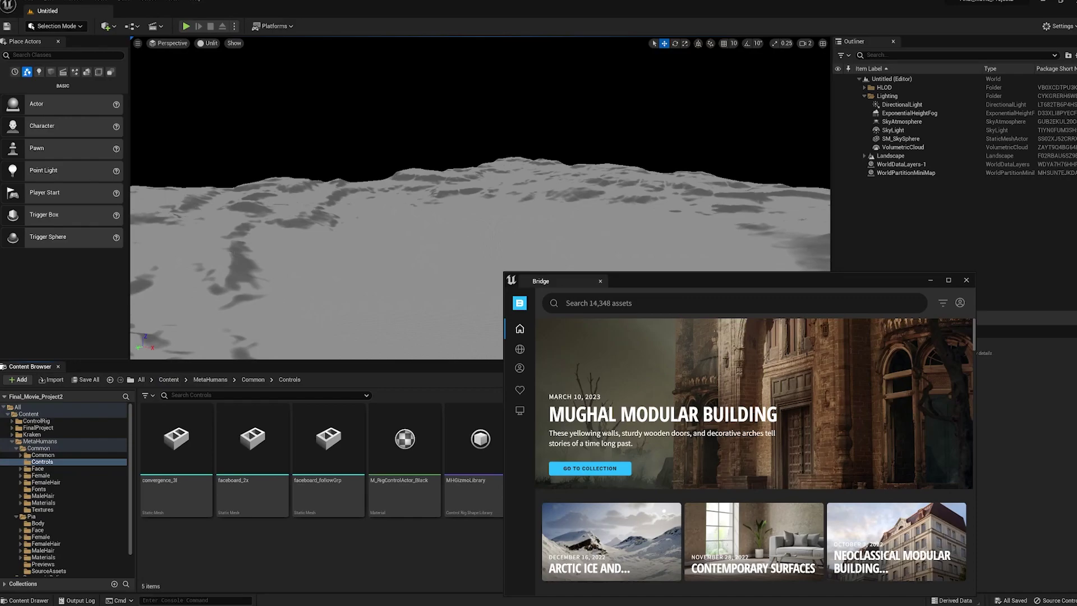
# Step: Enable the Bridge plugin via a 'quixel' plugin search, then minimize the Plugins window
pyautogui.click(93, 5)
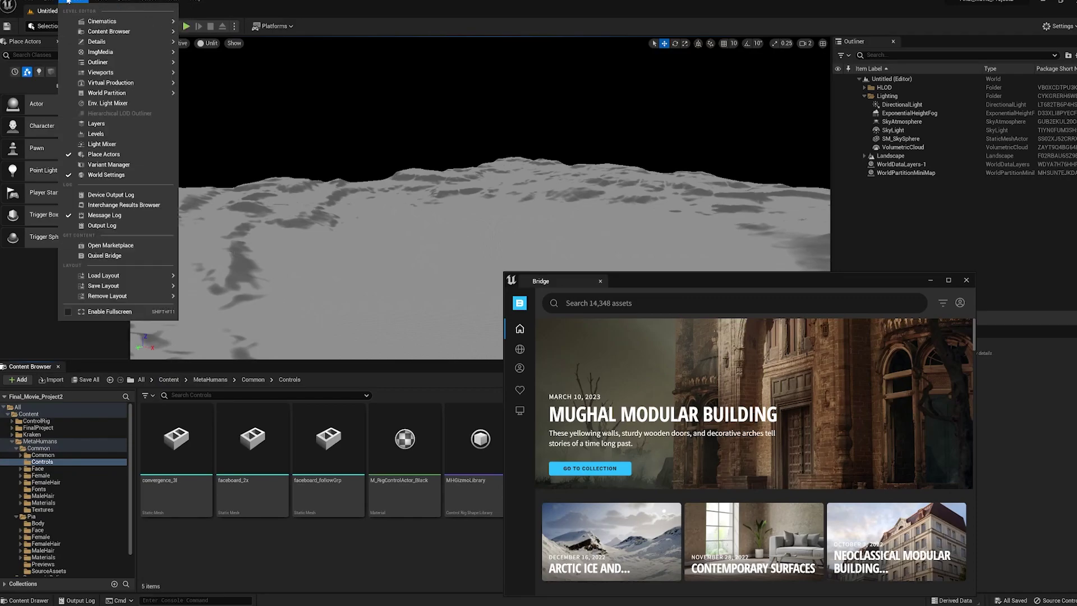
pyautogui.moveTo(55, 2)
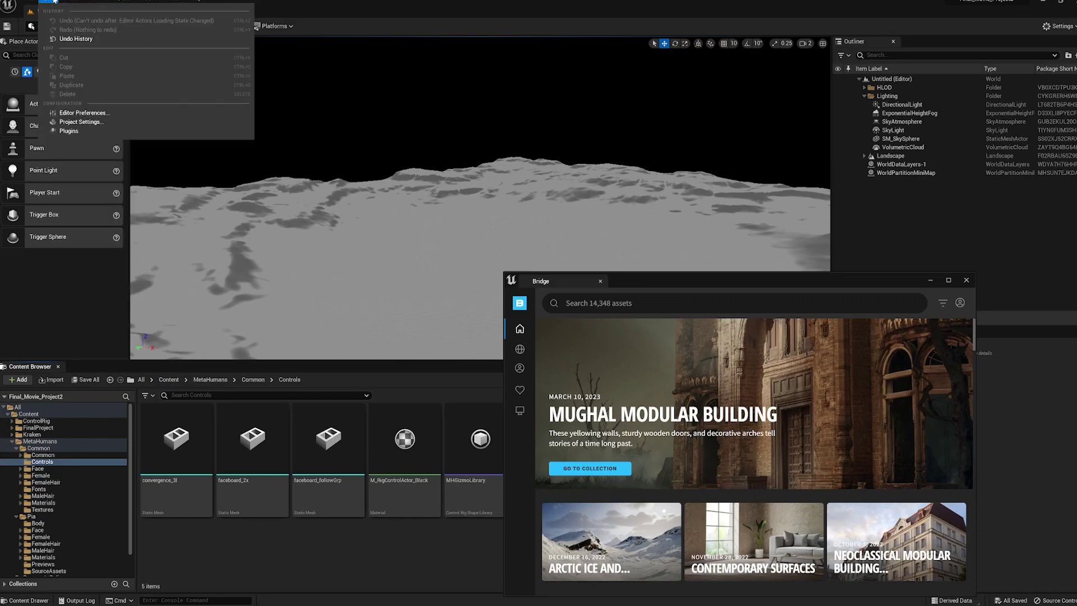
pyautogui.click(72, 129)
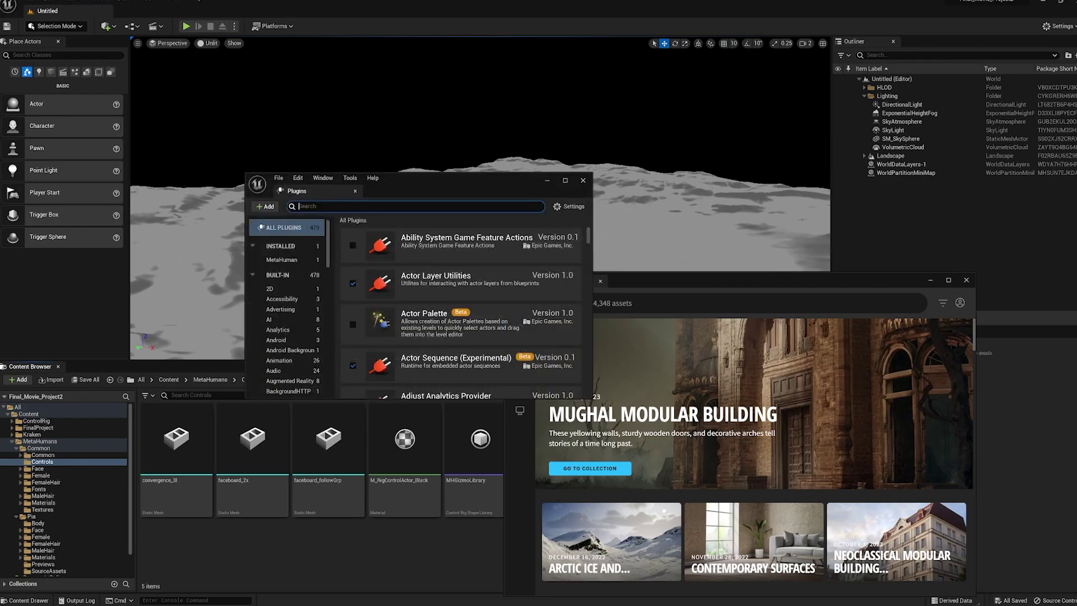
pyautogui.write('qyu')
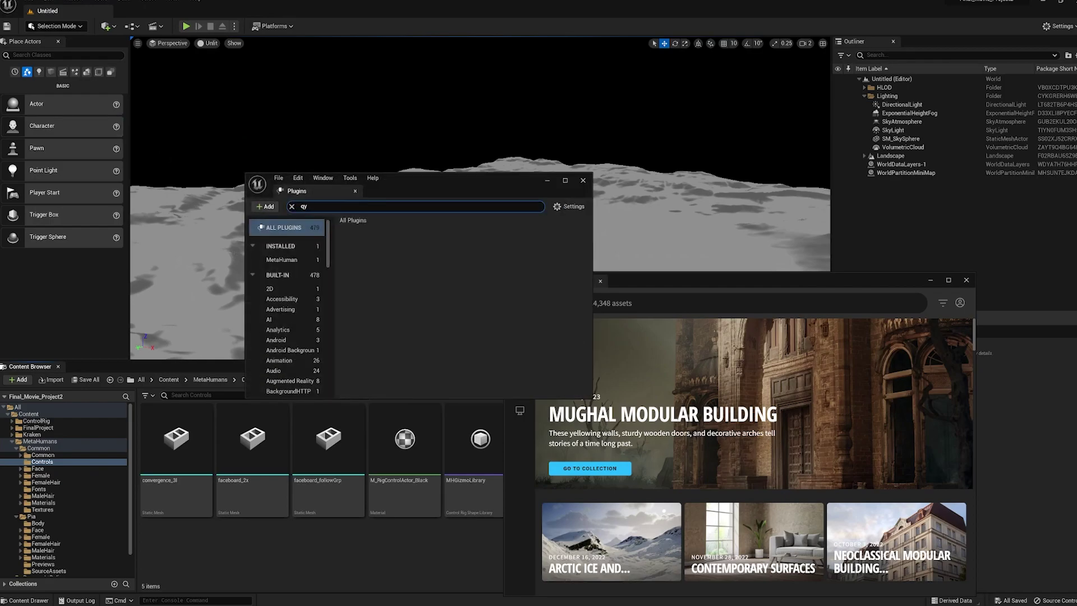
pyautogui.press('BackSpace')
pyautogui.write('uixe')
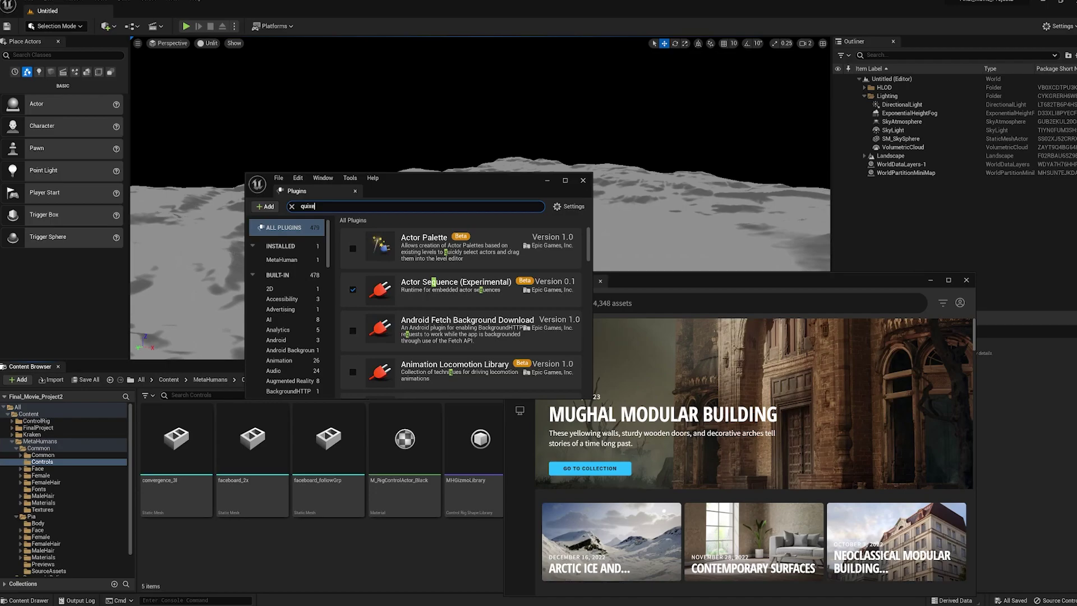
pyautogui.write('l')
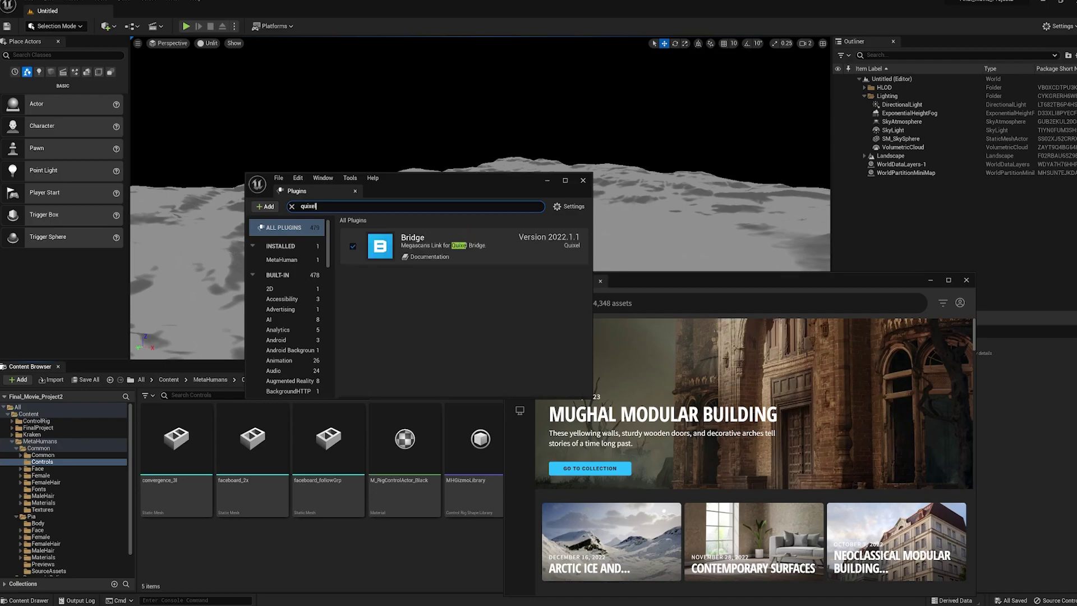
pyautogui.click(353, 249)
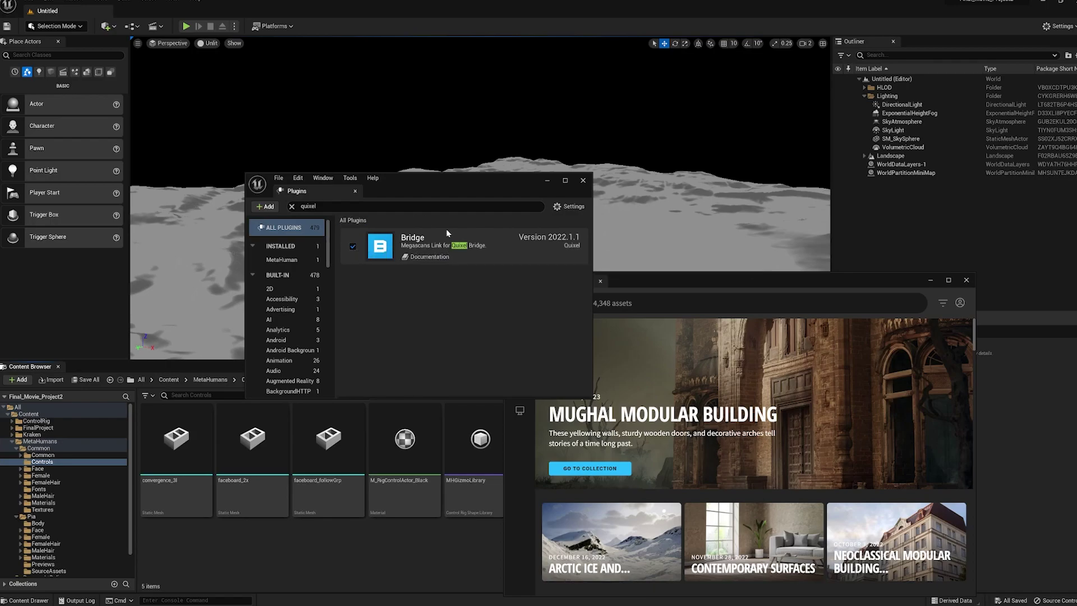
pyautogui.click(549, 183)
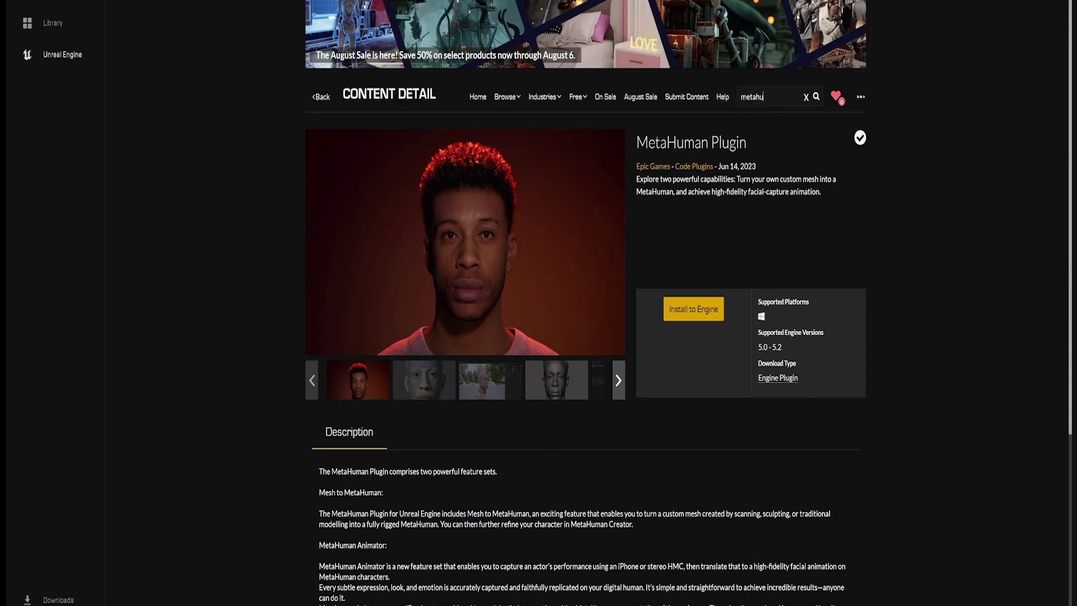
# Step: Search the store for 'metahuman' and open the MetaHumans sample listing
pyautogui.write('man')
pyautogui.press('Return')
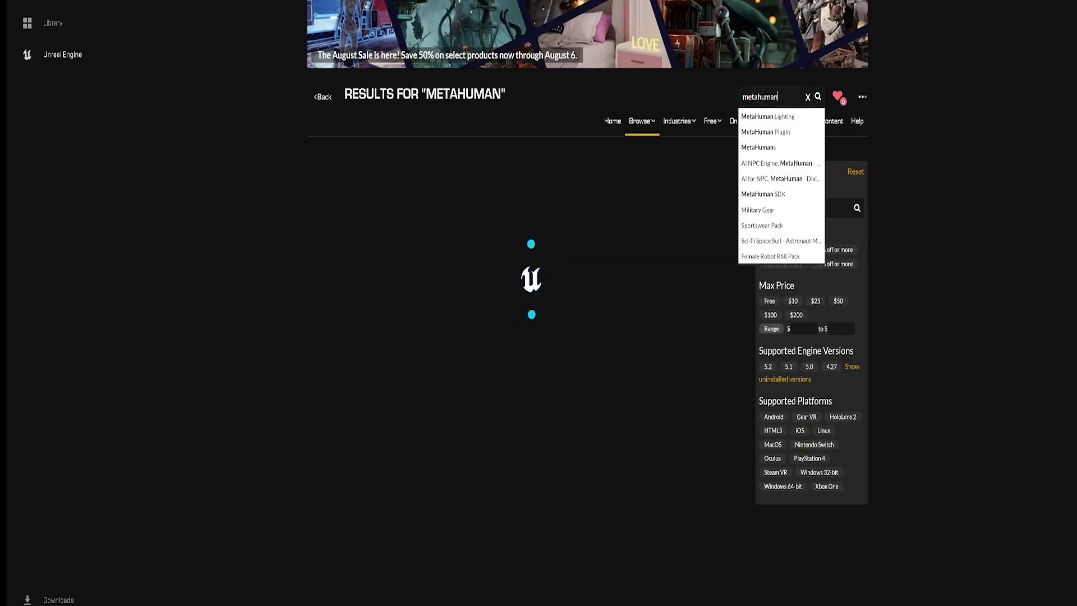
pyautogui.click(886, 138)
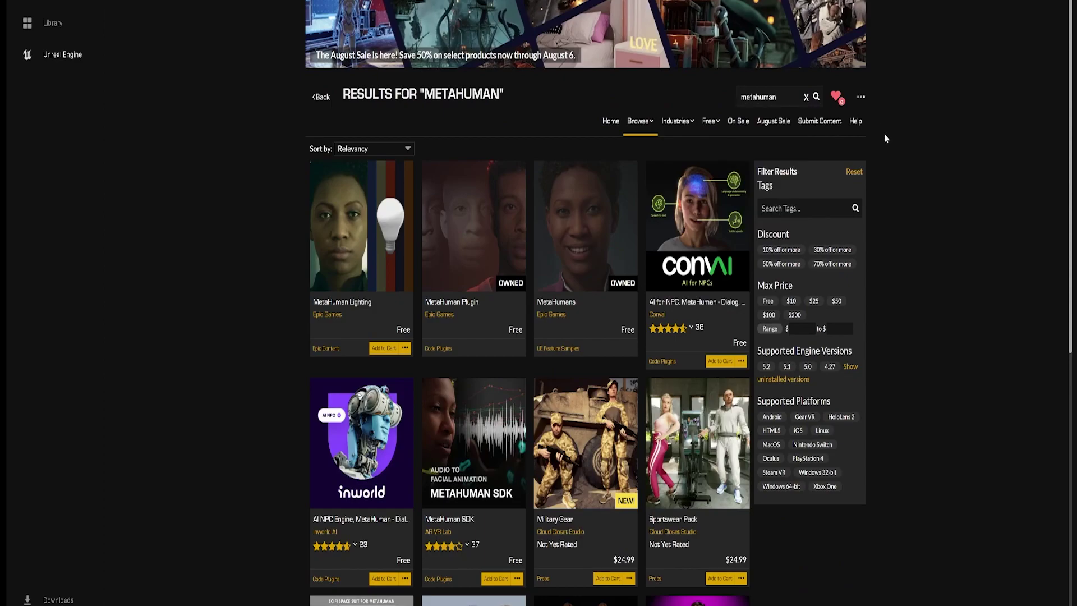
pyautogui.click(585, 320)
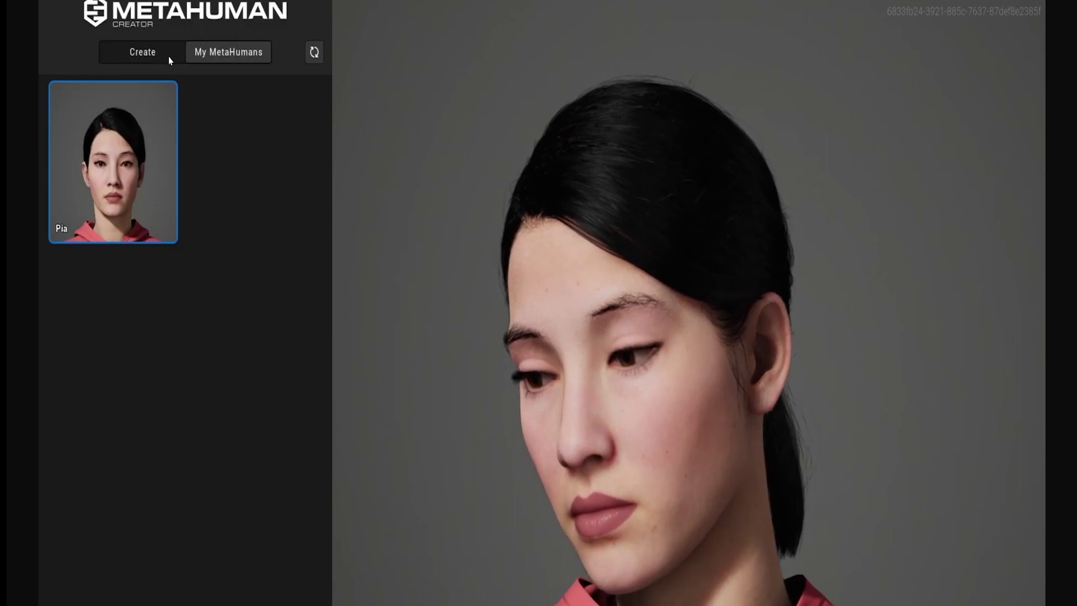
# Step: Browse the Create preset grid and start a new character from the Bernice preset
pyautogui.click(164, 53)
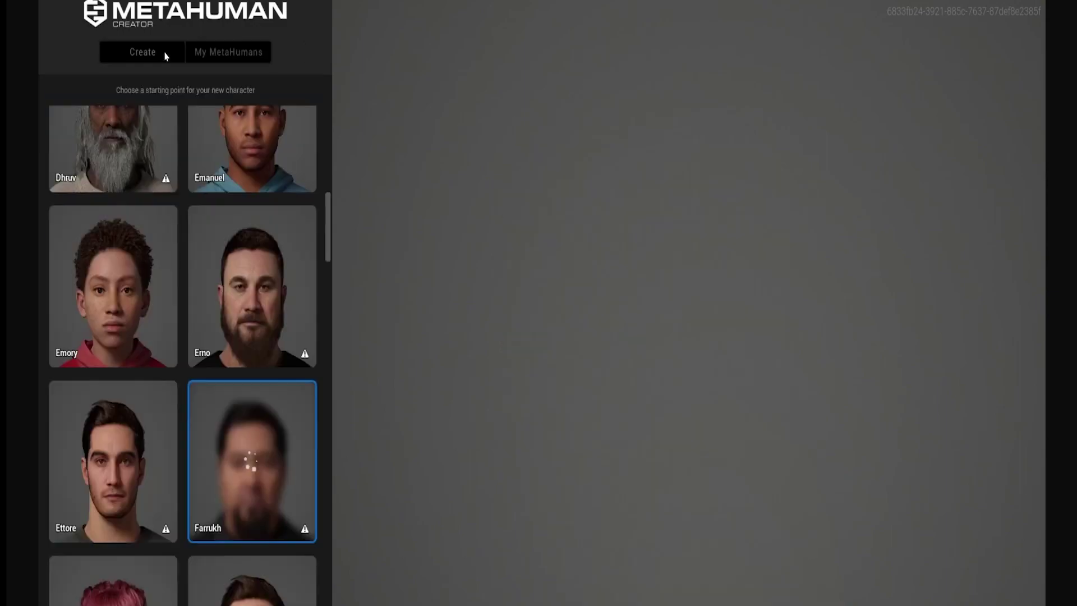
pyautogui.moveTo(329, 233); pyautogui.dragTo(323, 194)
pyautogui.scroll(4, 322, 194)
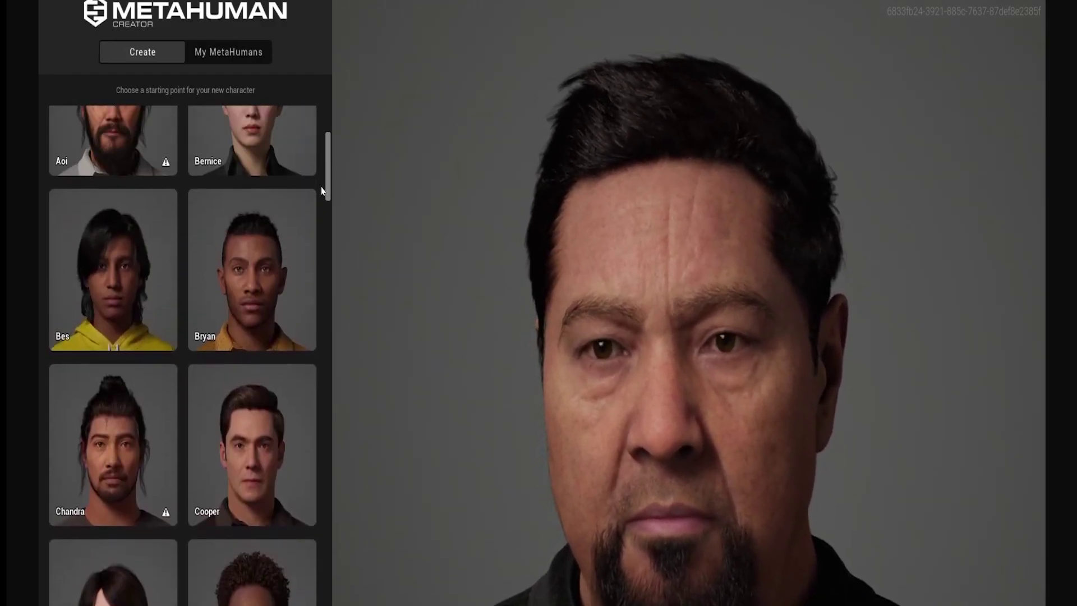
pyautogui.scroll(-10, 320, 241)
pyautogui.scroll(-3, 319, 259)
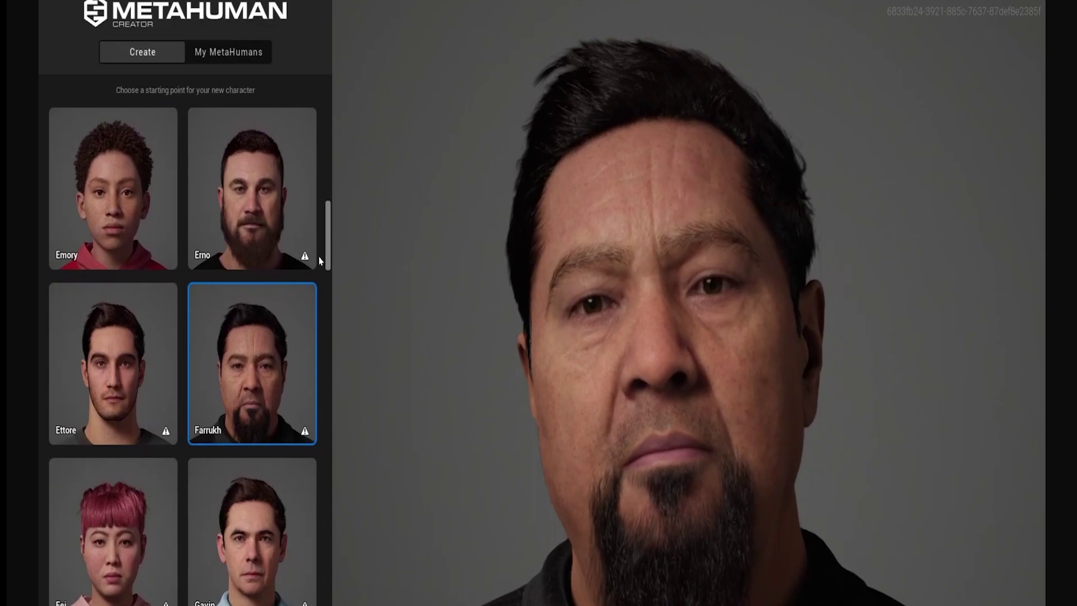
pyautogui.scroll(10, 319, 174)
pyautogui.scroll(3, 319, 163)
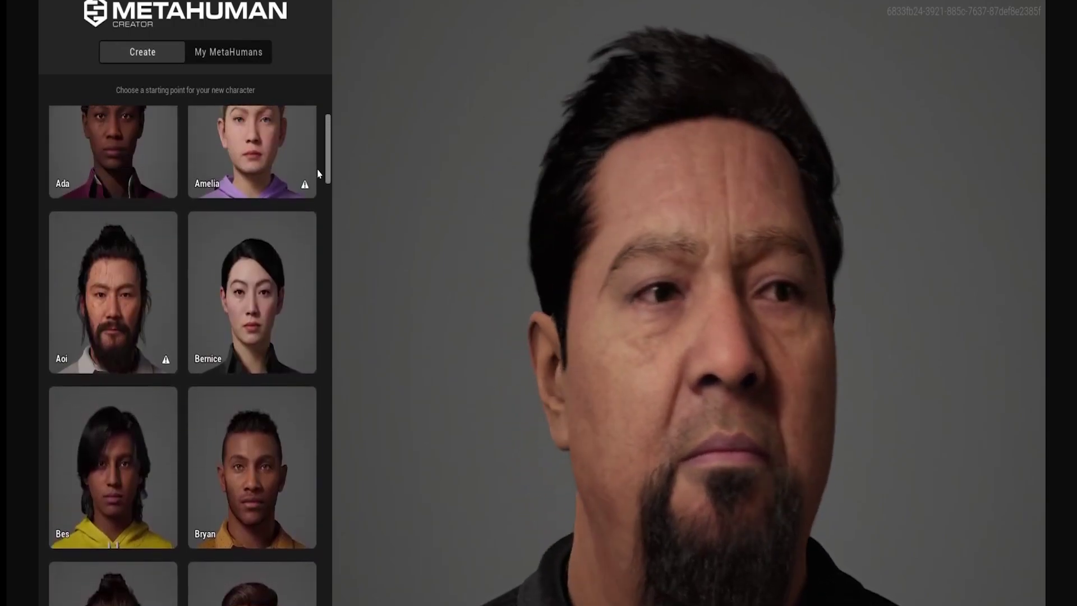
pyautogui.scroll(2, 320, 146)
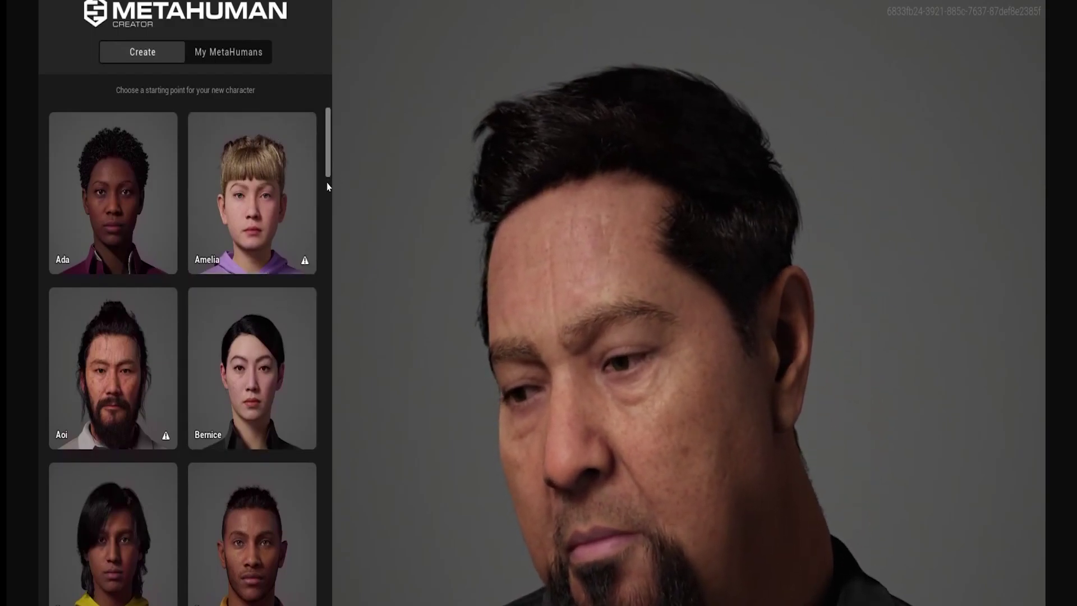
pyautogui.scroll(-3, 114, 163)
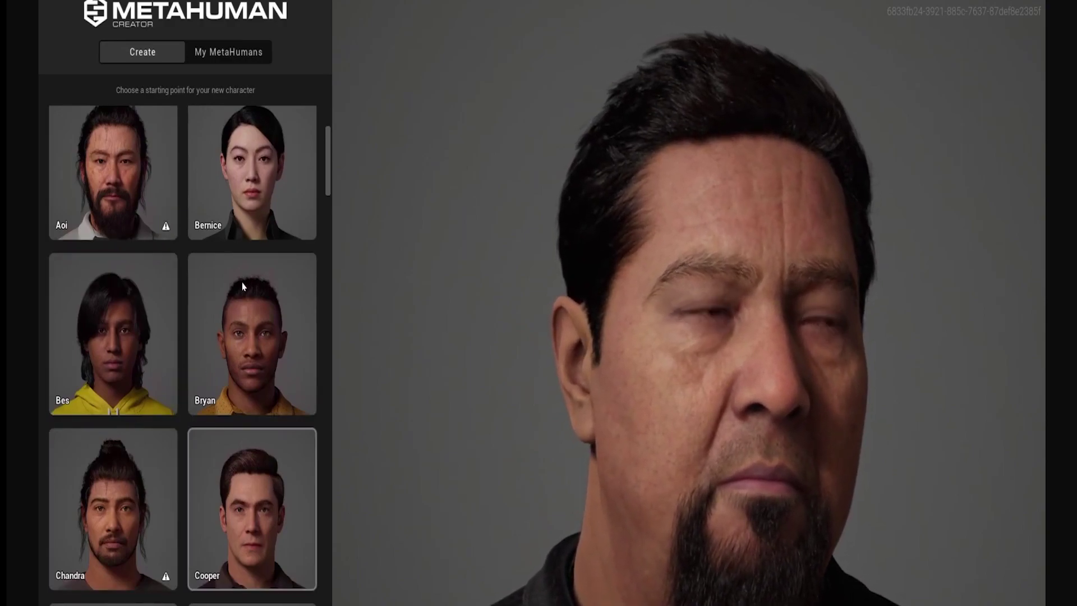
pyautogui.click(238, 190)
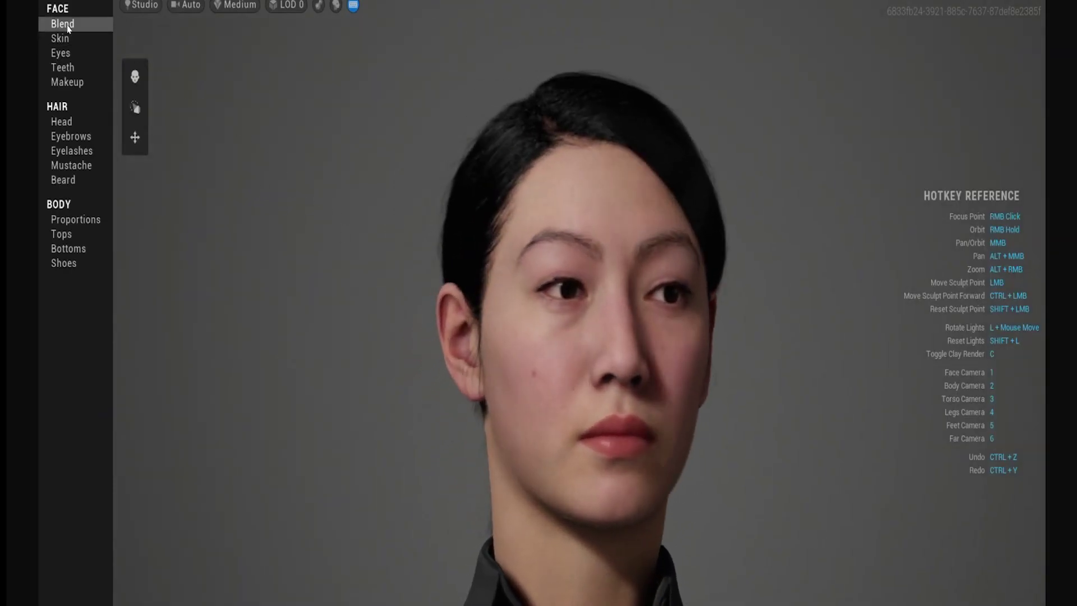
# Step: Give Bernice pale grey eyes with Eyes Preset 005, then review the Teeth and Makeup settings
pyautogui.click(65, 25)
pyautogui.click(63, 38)
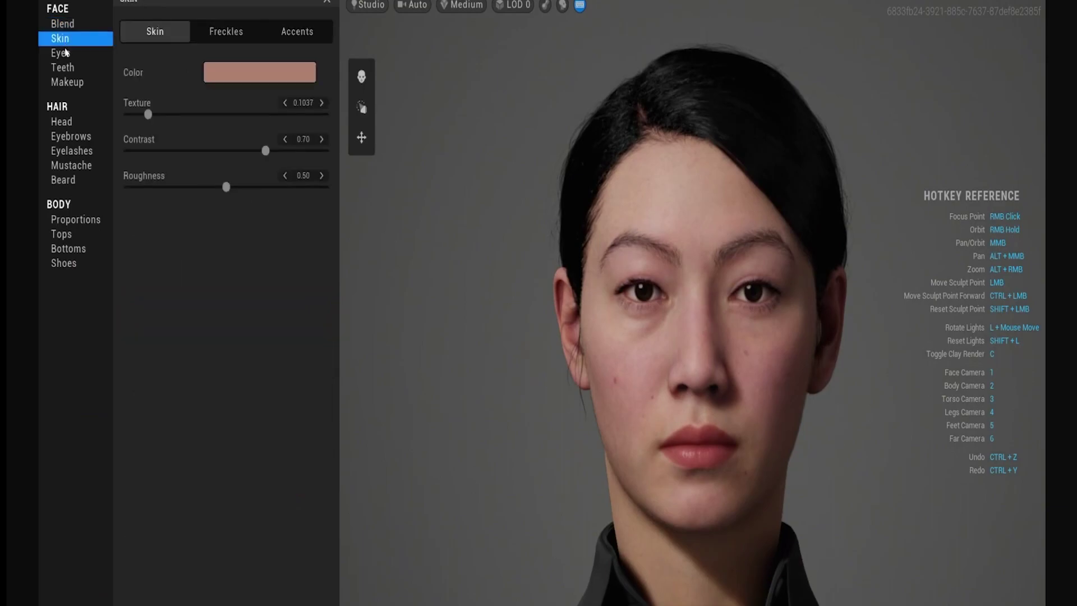
pyautogui.click(61, 54)
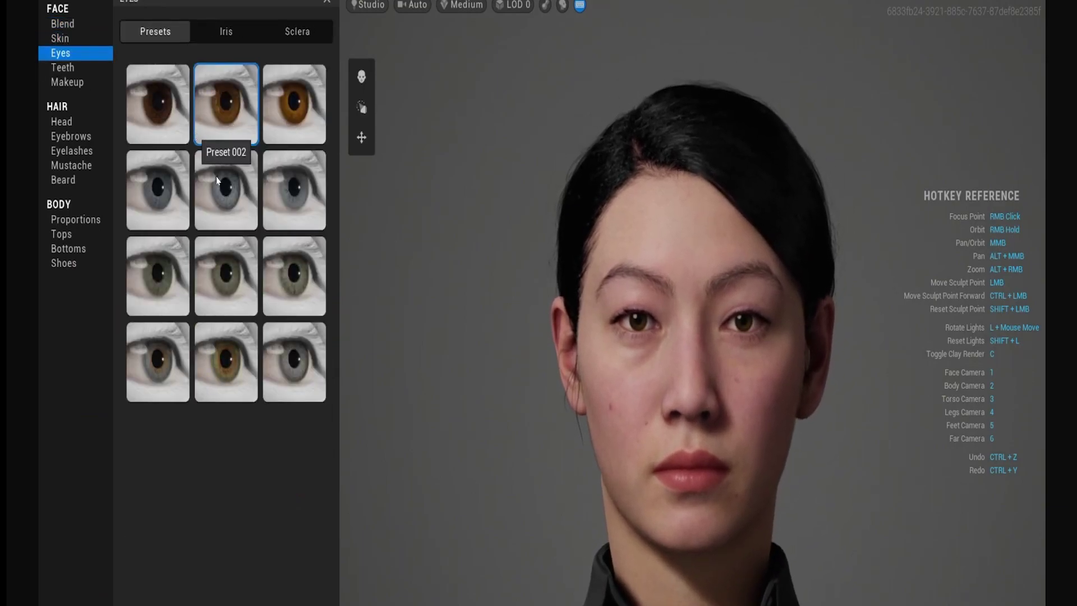
pyautogui.click(217, 180)
pyautogui.click(227, 277)
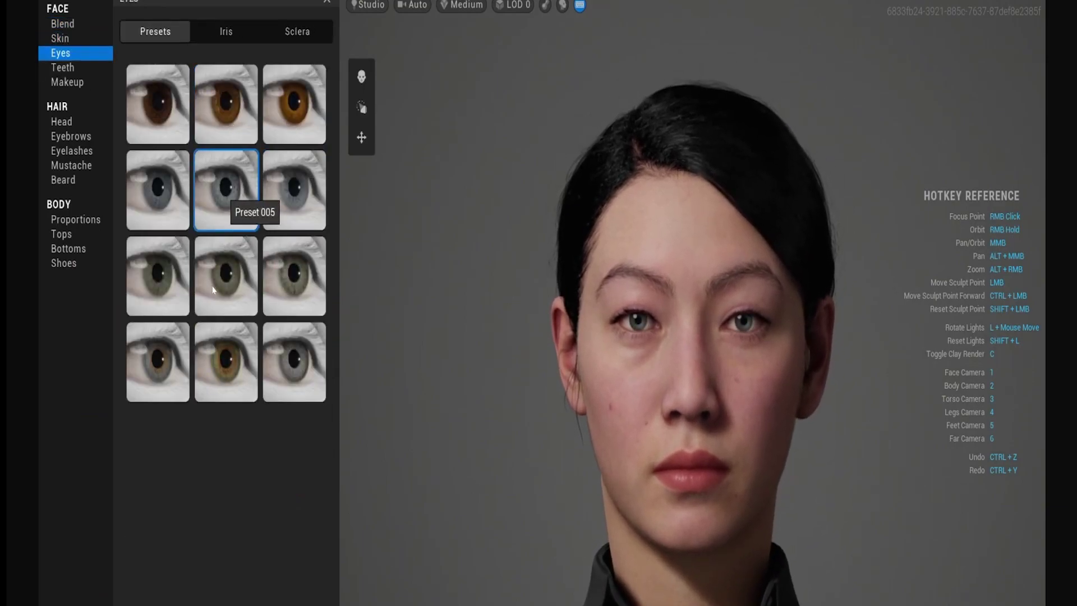
pyautogui.click(63, 68)
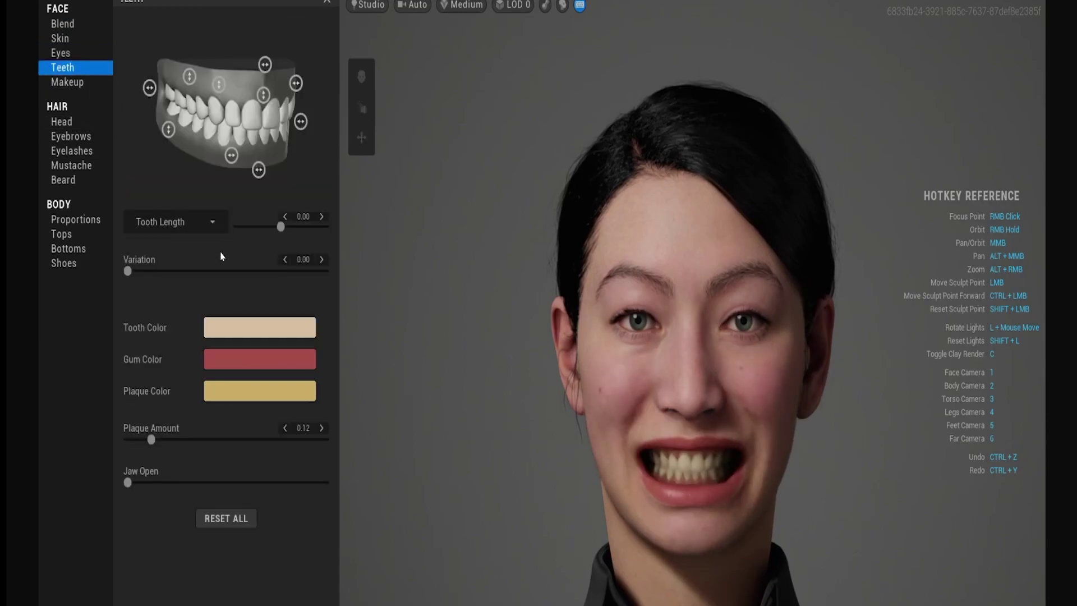
pyautogui.click(68, 83)
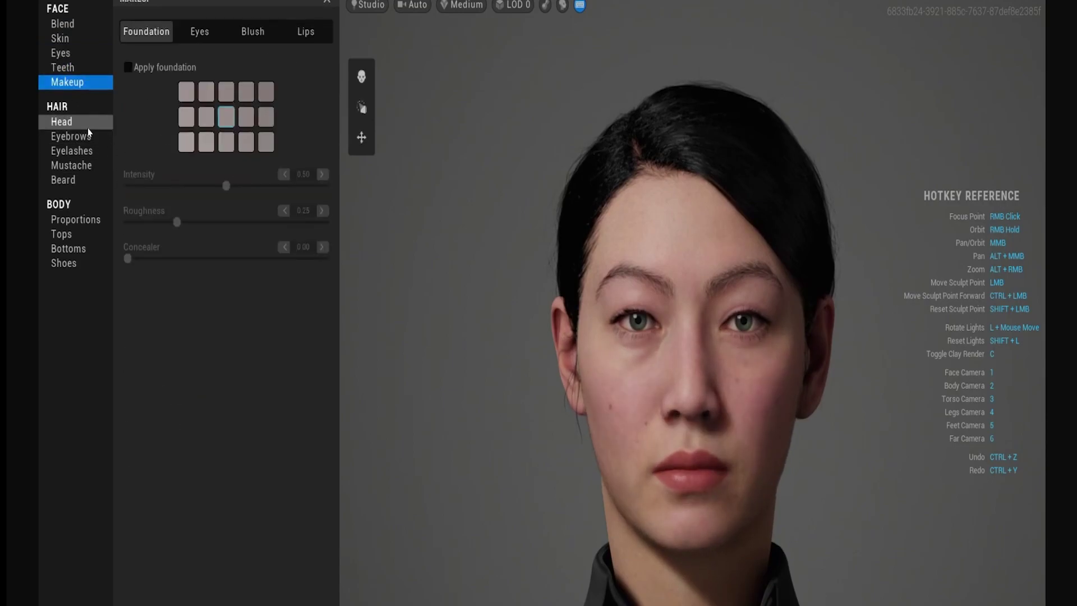
# Step: Dress the character in the dark grey hoodie from Body > Tops
pyautogui.click(74, 235)
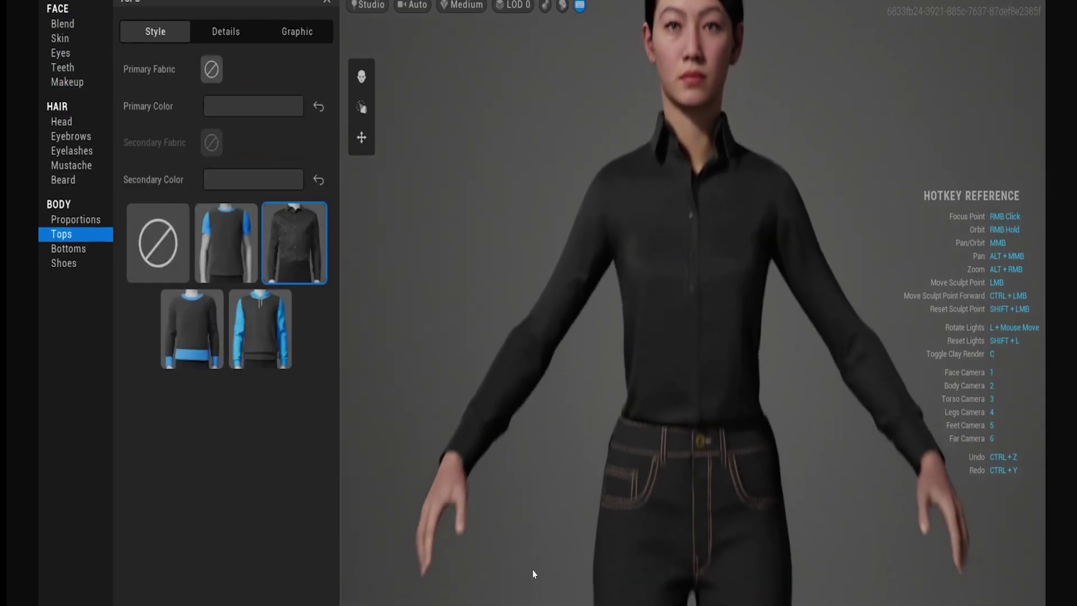
pyautogui.click(233, 263)
pyautogui.click(249, 320)
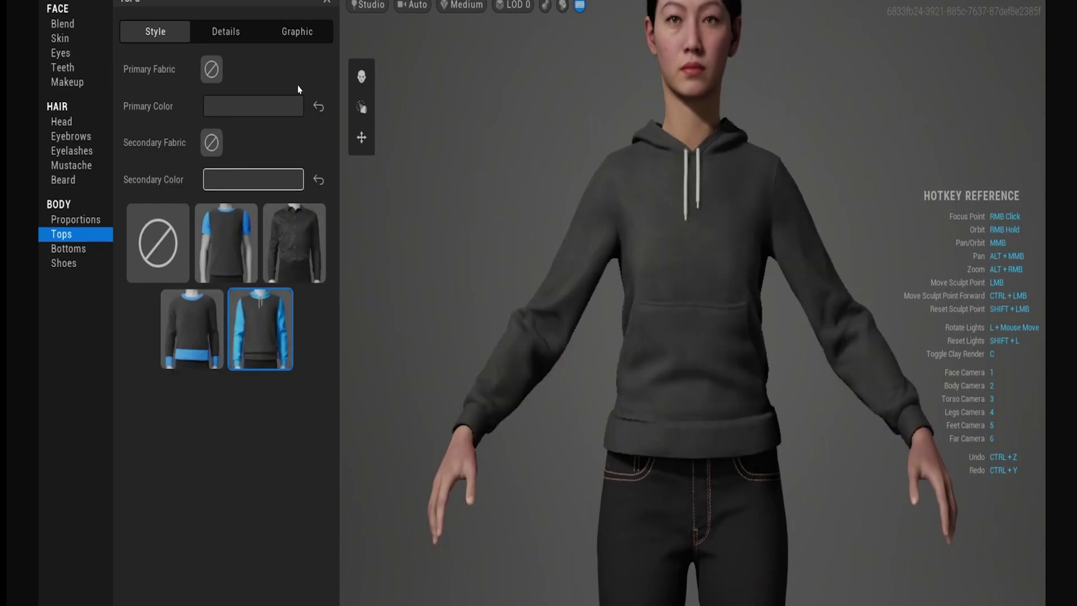
# Step: Swap the shoes for white lace-up sneakers and close the Shoes panel
pyautogui.click(66, 253)
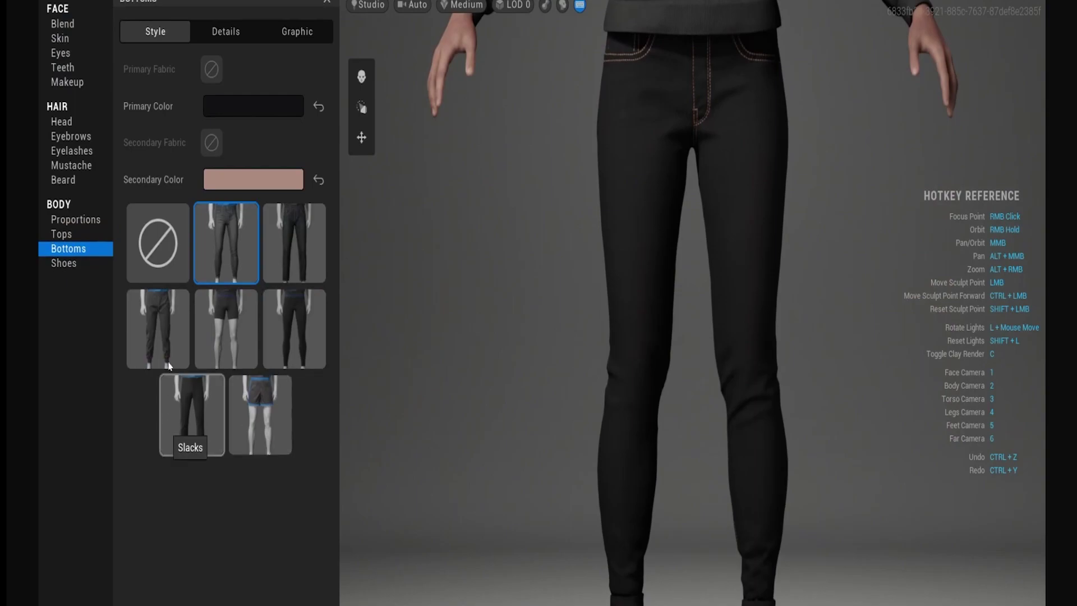
pyautogui.click(67, 264)
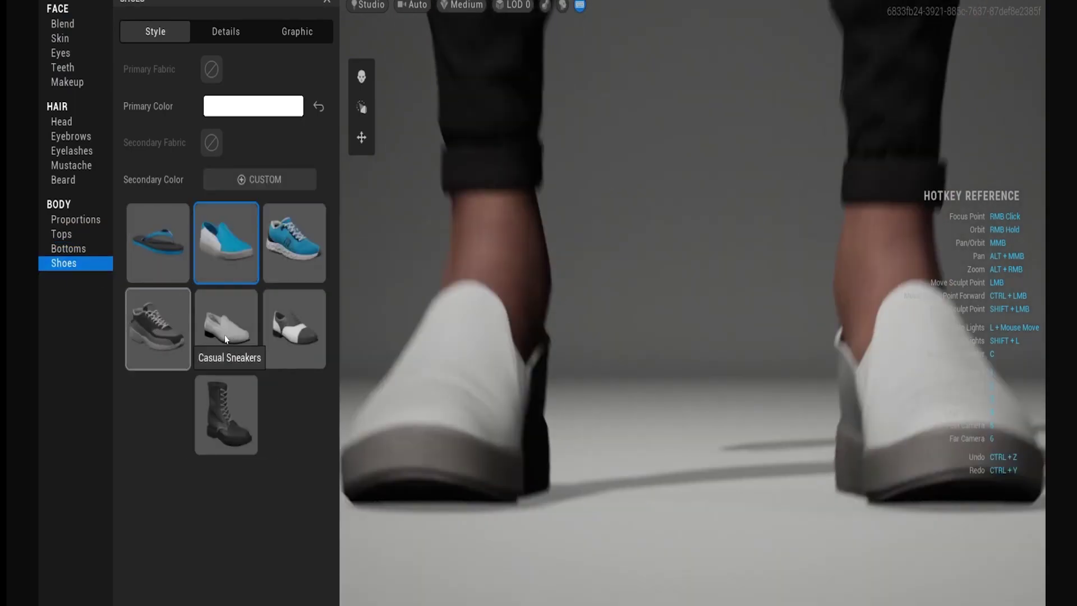
pyautogui.click(146, 337)
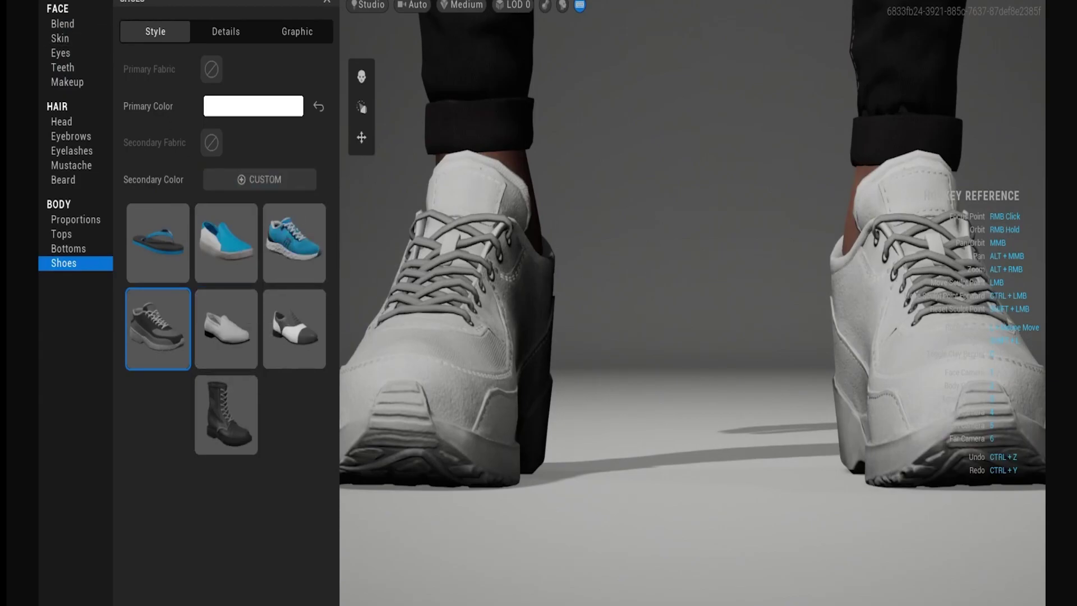
pyautogui.press('Escape')
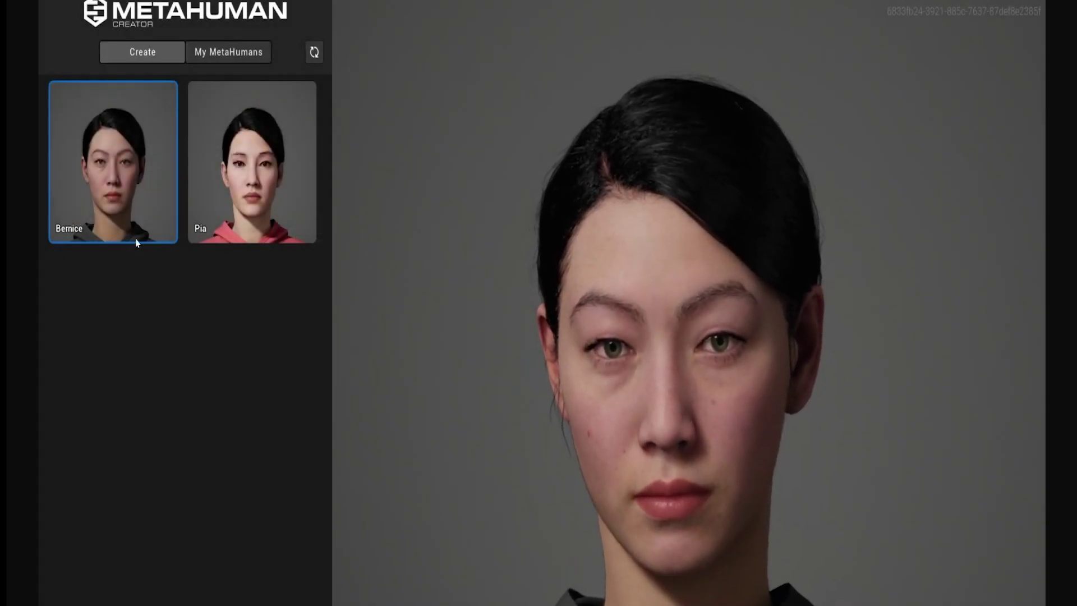
# Step: Load the grey-hoodie character from My MetaHumans and zoom out to full body
pyautogui.click(226, 187)
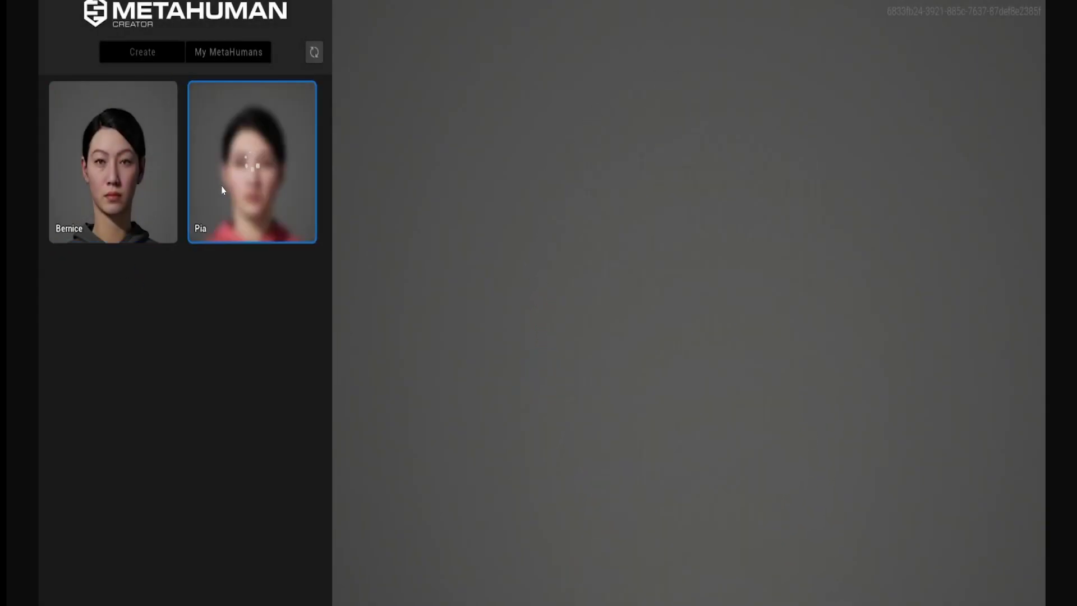
pyautogui.click(122, 184)
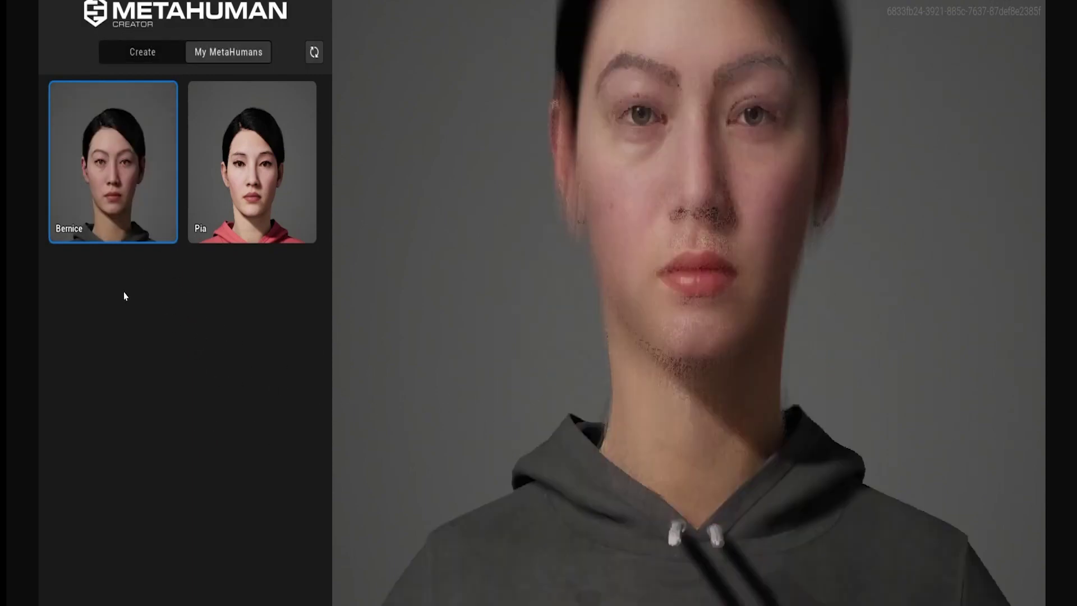
pyautogui.scroll(-5, 666, 365)
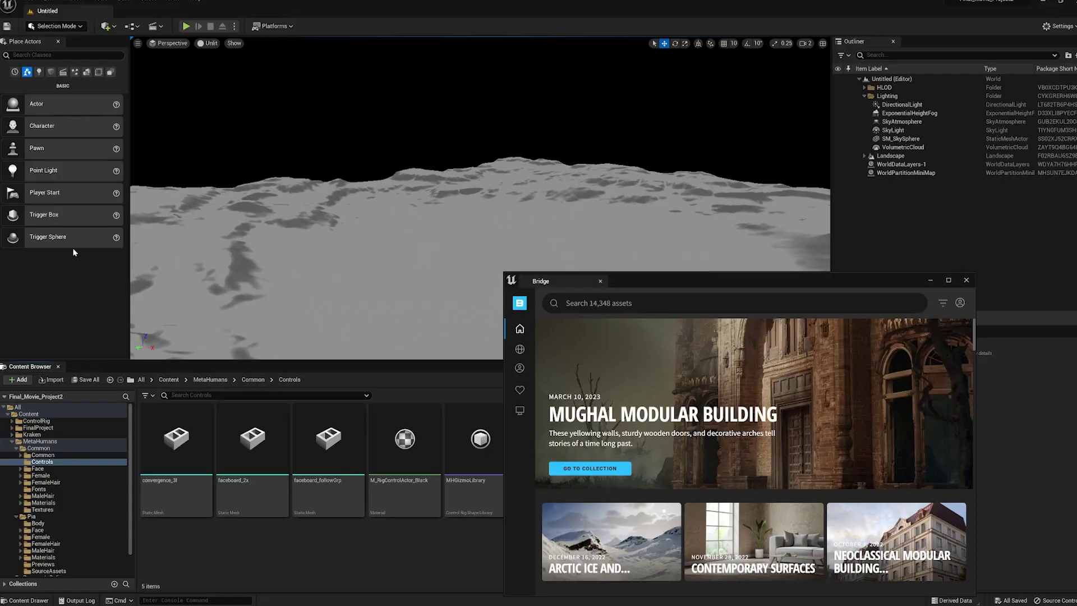
# Step: Open Quixel Bridge from the editor's add-content menu
pyautogui.click(49, 2)
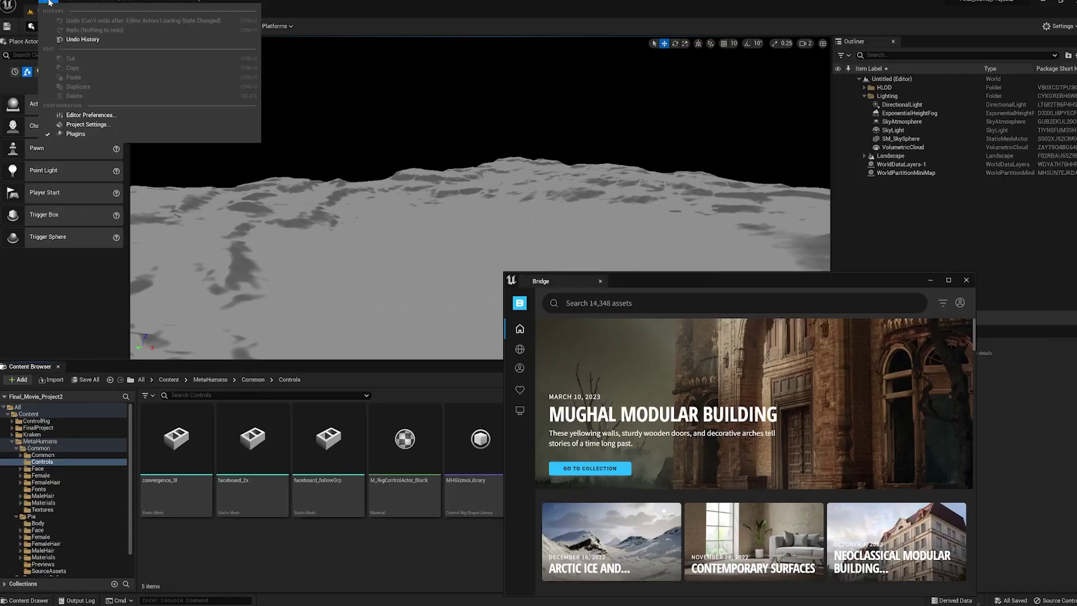
pyautogui.click(350, 32)
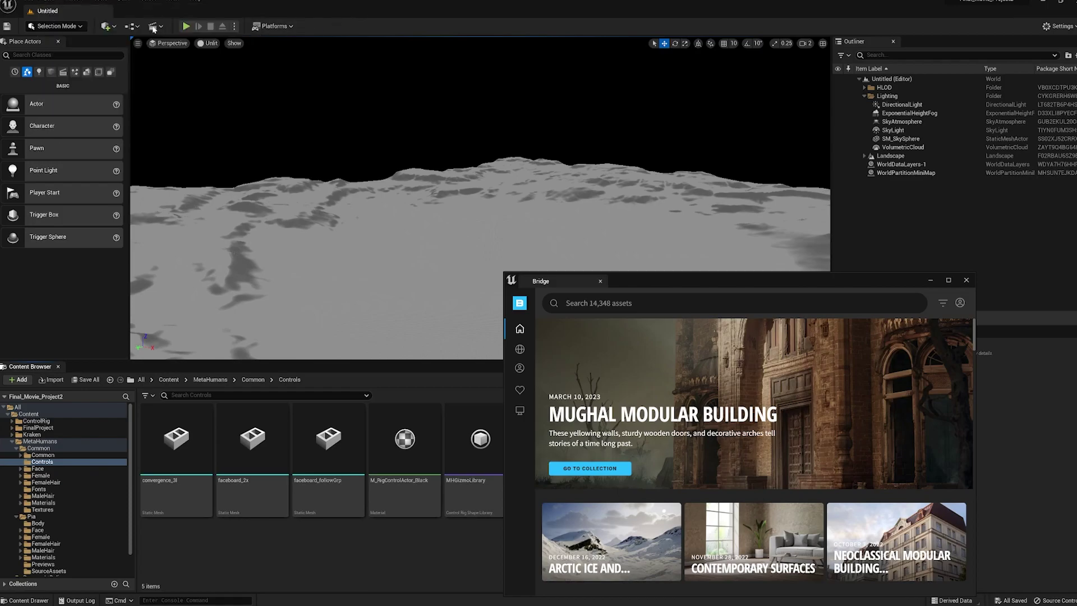
pyautogui.click(106, 26)
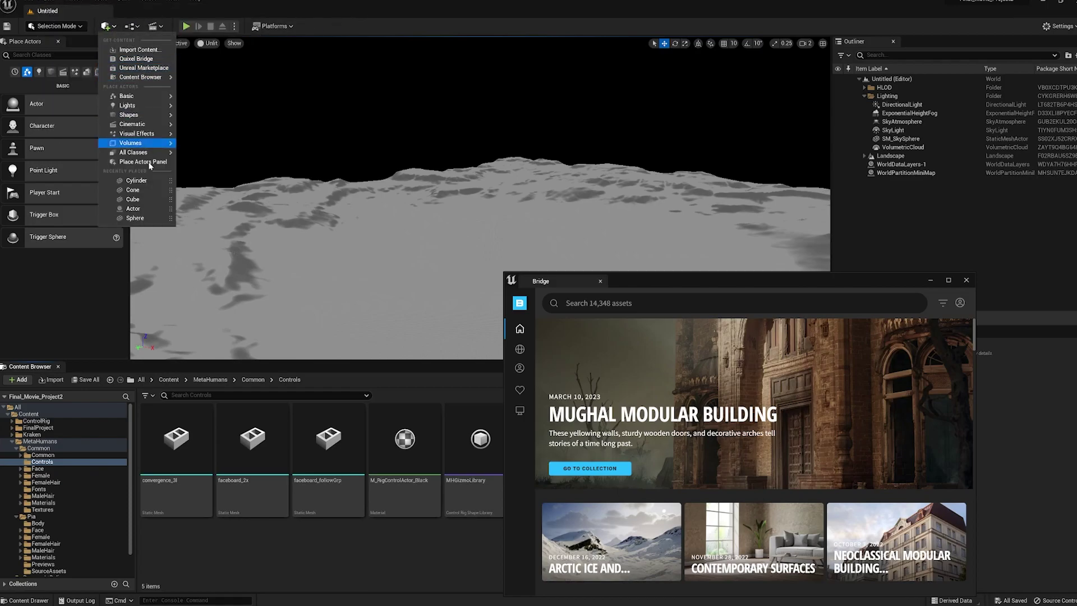
pyautogui.click(142, 59)
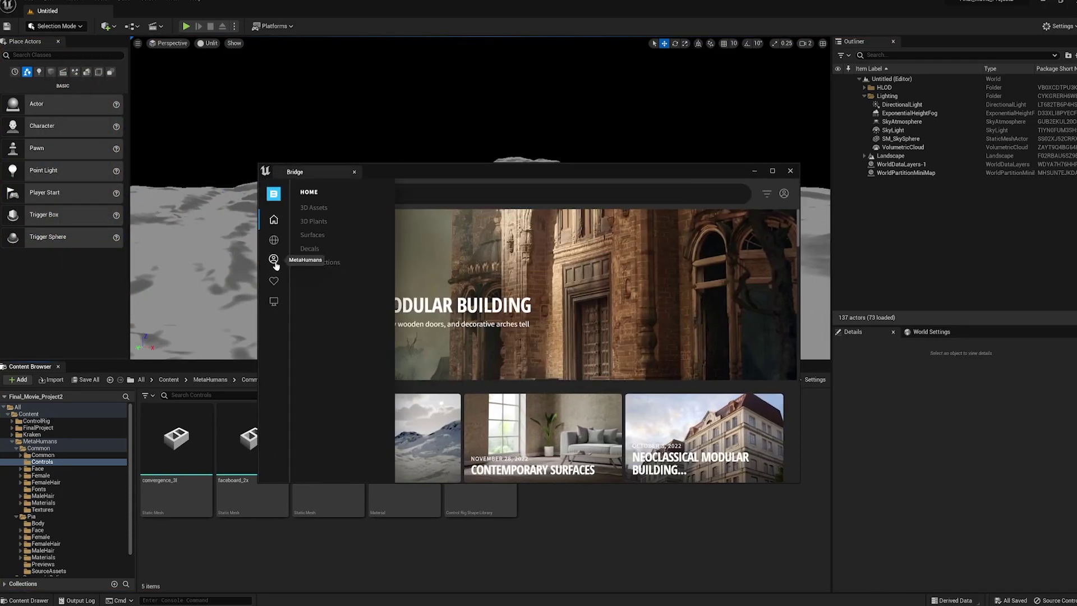
# Step: In My MetaHumans, show Bernice's details and keep the download quality on Medium Quality
pyautogui.click(273, 259)
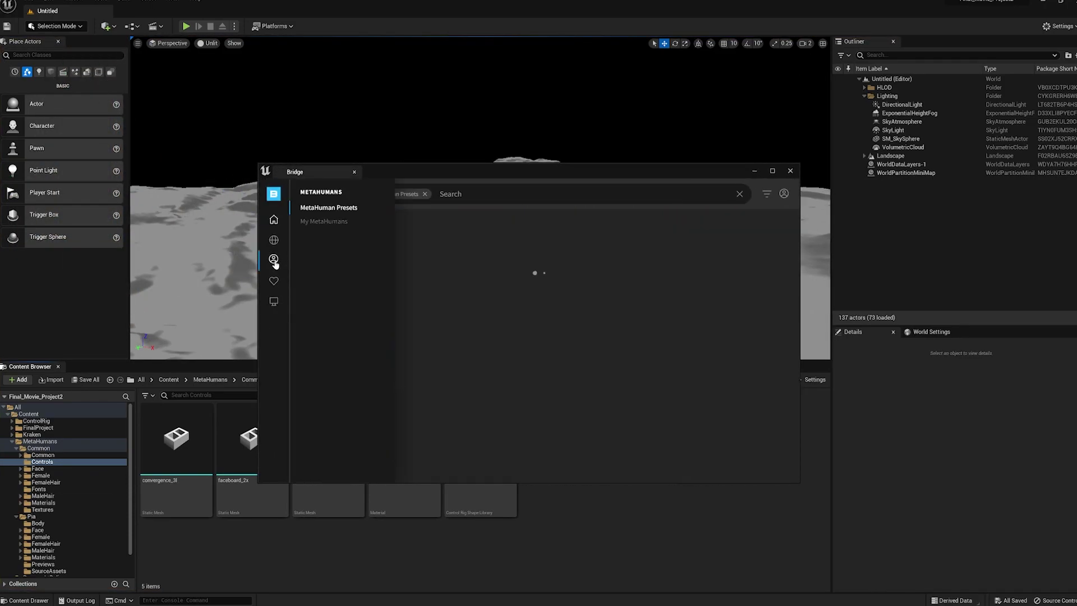
pyautogui.click(323, 221)
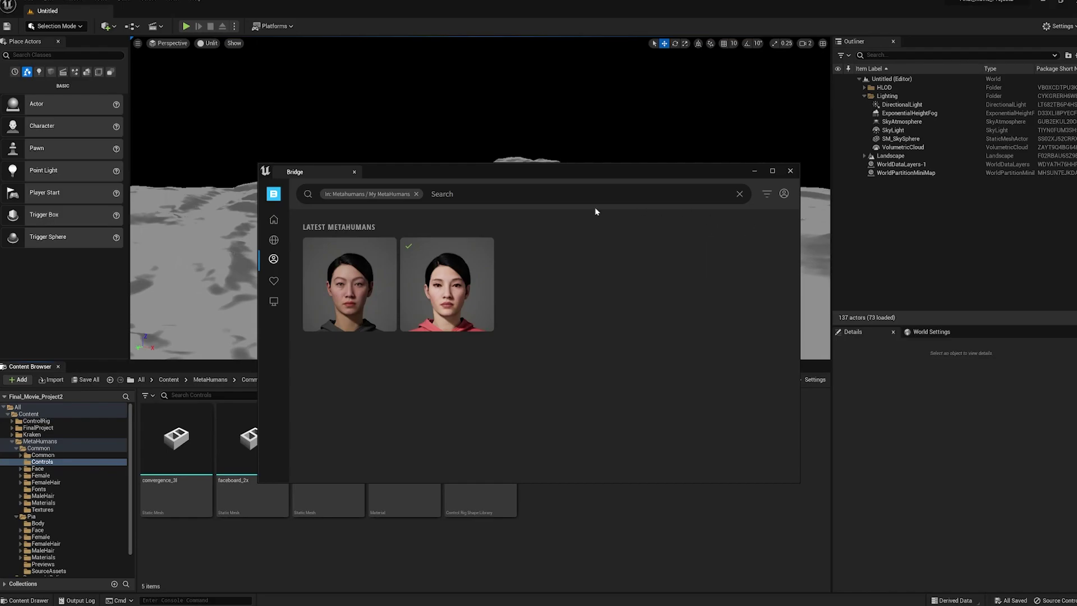
pyautogui.moveTo(275, 259)
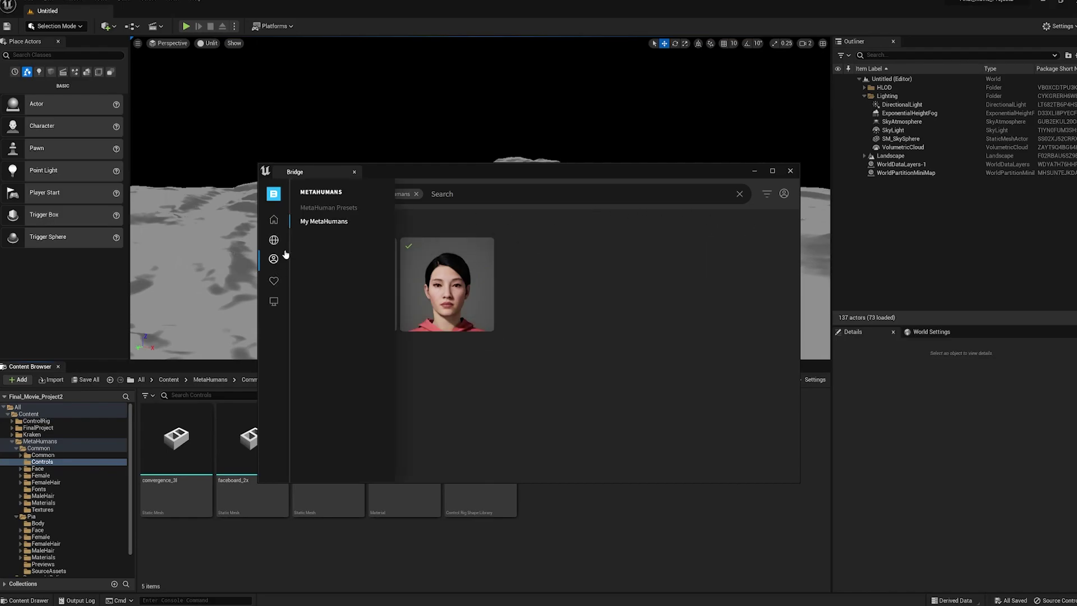
pyautogui.click(324, 221)
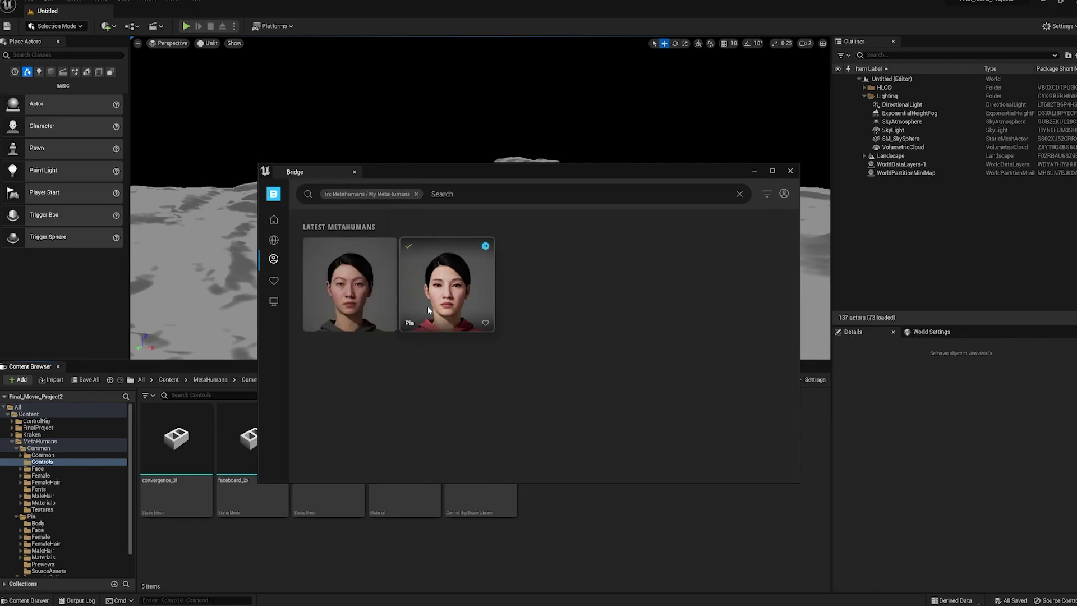
pyautogui.click(361, 299)
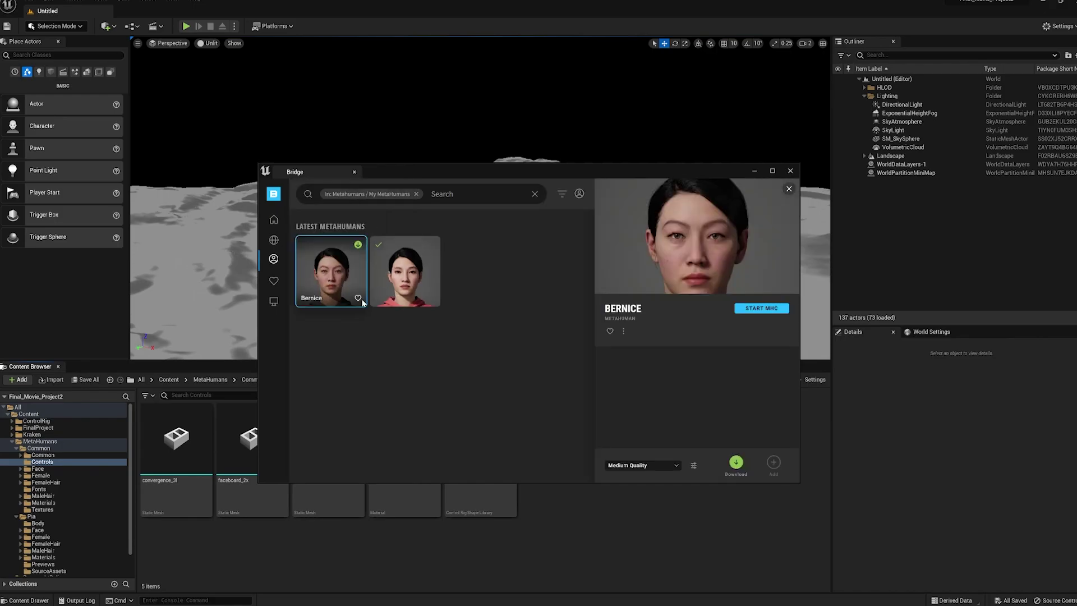
pyautogui.click(675, 468)
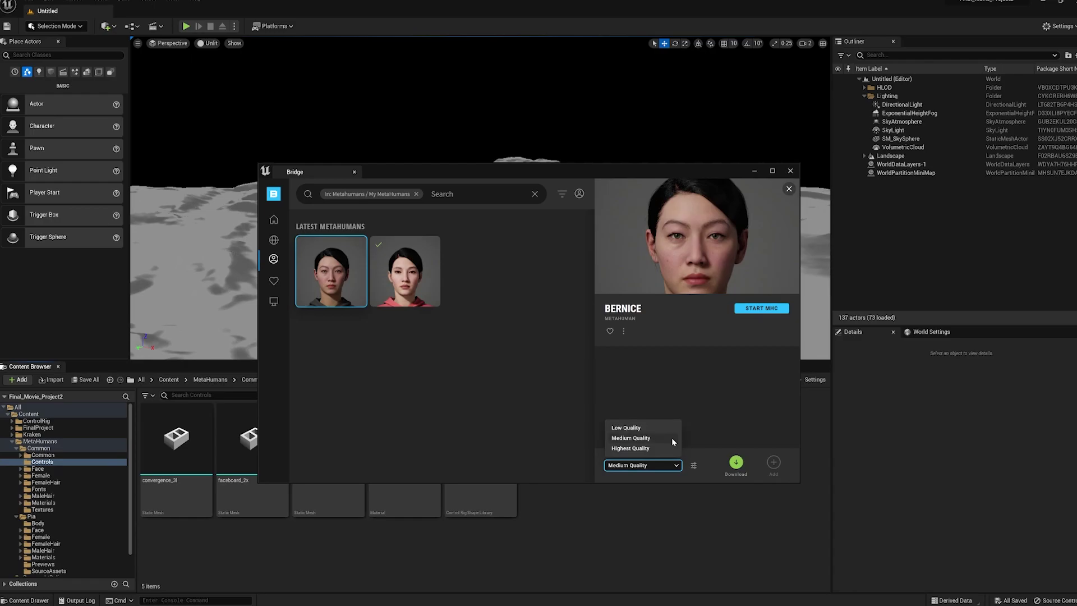
pyautogui.click(705, 455)
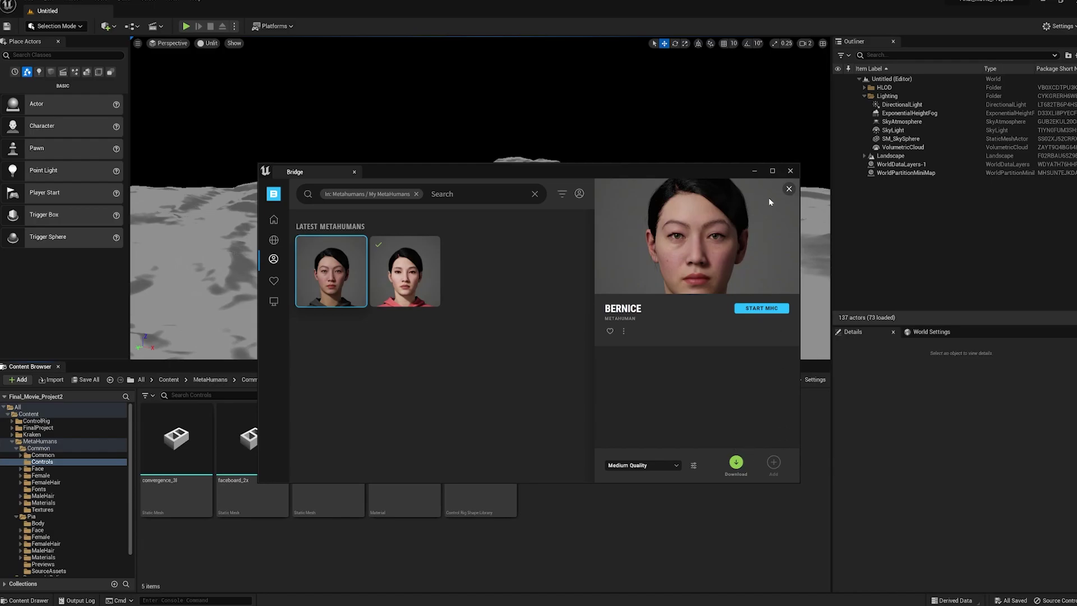
# Step: Hide Bridge and browse the Common, Controls and Female folders in the Content Browser
pyautogui.click(753, 171)
pyautogui.click(43, 455)
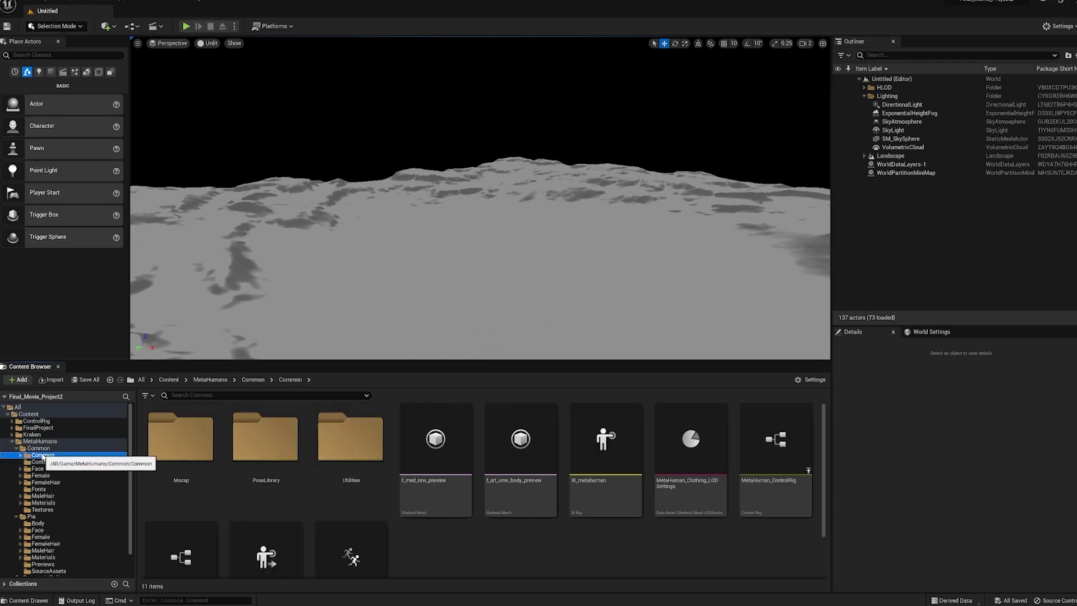
pyautogui.click(42, 462)
pyautogui.click(43, 455)
pyautogui.click(43, 462)
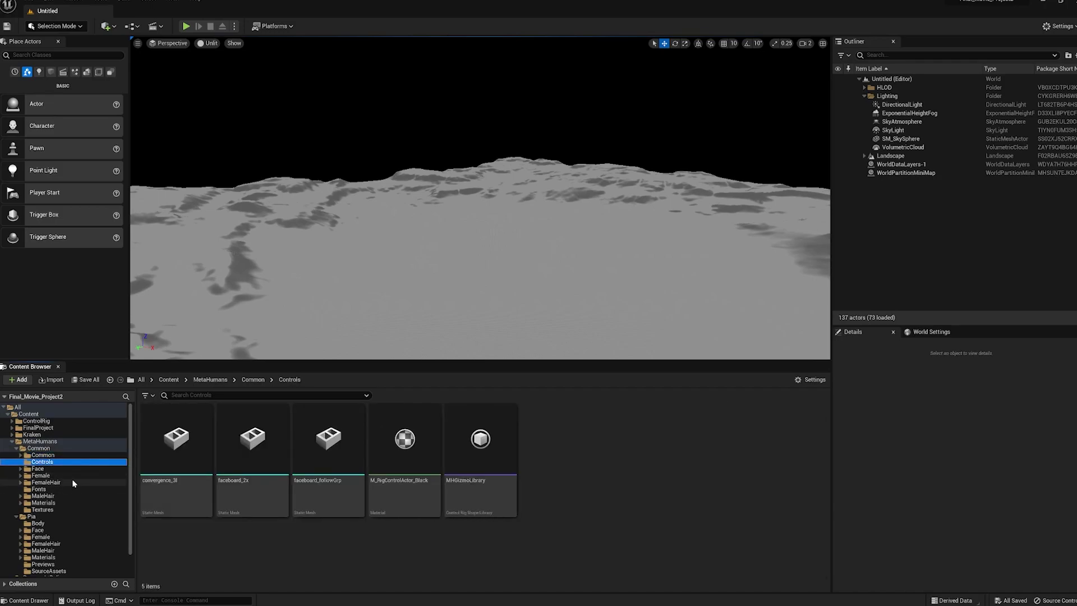
pyautogui.click(54, 476)
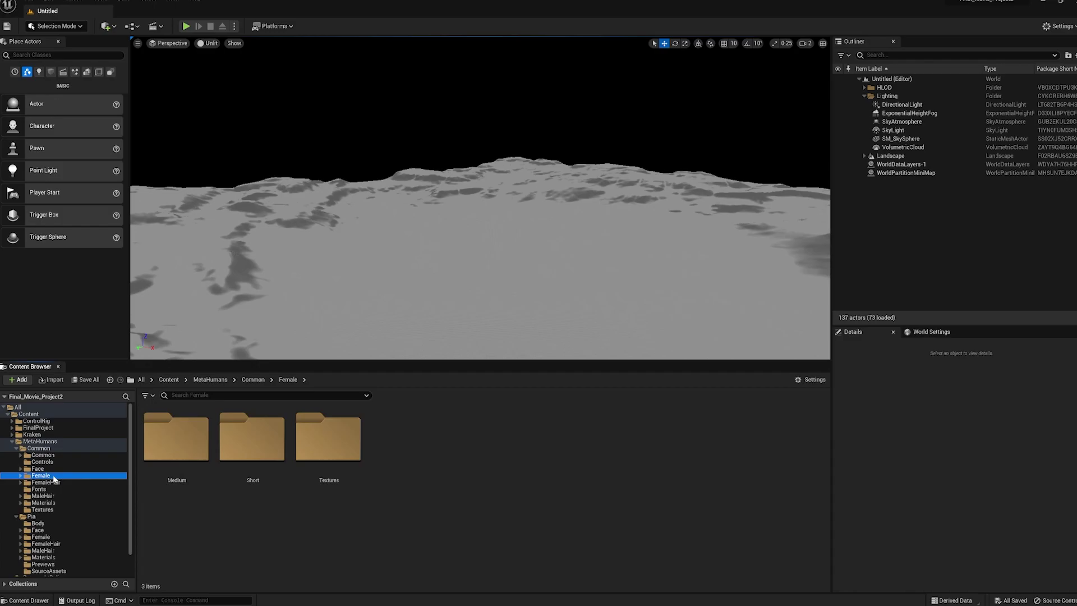
# Step: Navigate to MetaHumans > Pia and select the BP_Pia character blueprint
pyautogui.click(42, 441)
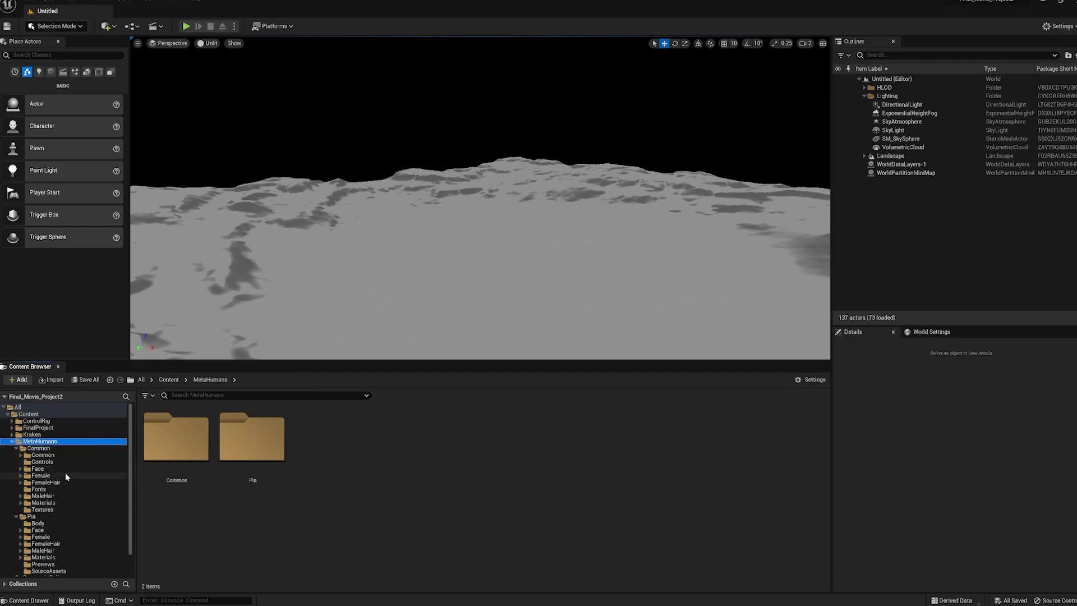
pyautogui.click(17, 448)
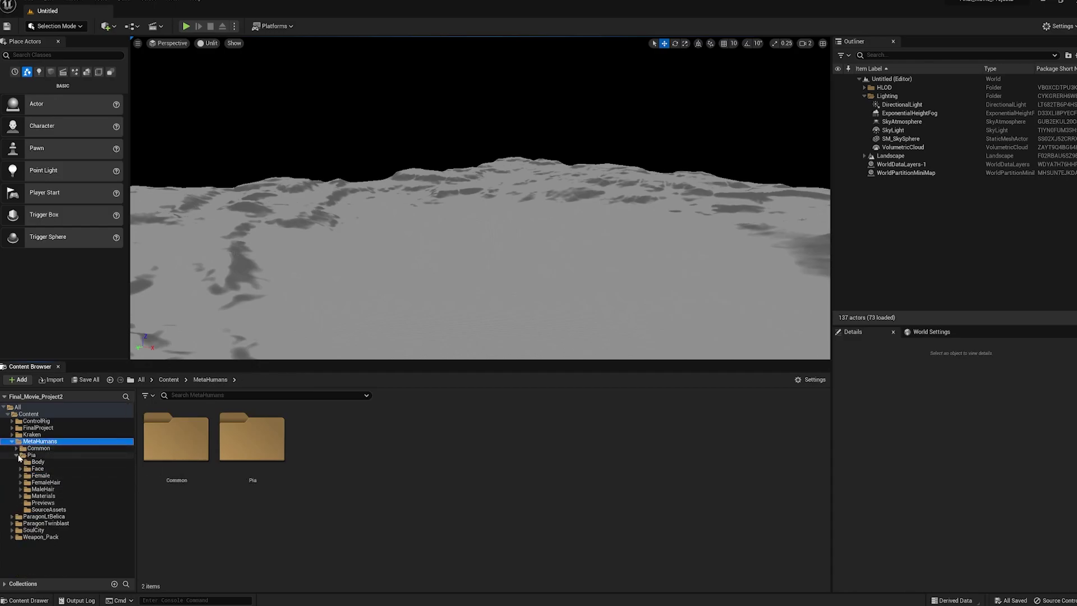
pyautogui.click(17, 456)
pyautogui.click(33, 456)
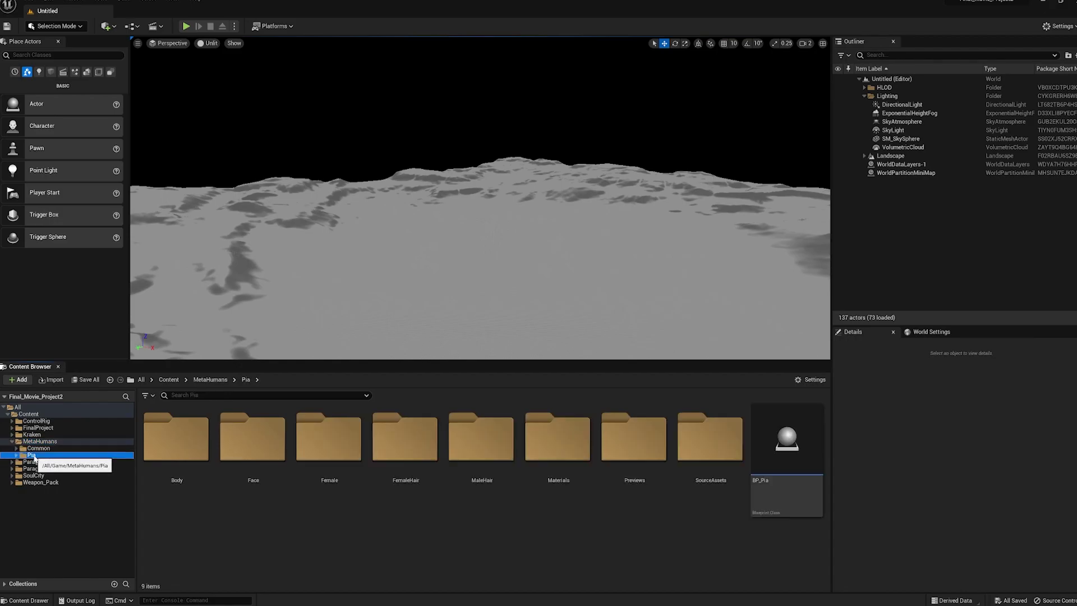
pyautogui.click(17, 455)
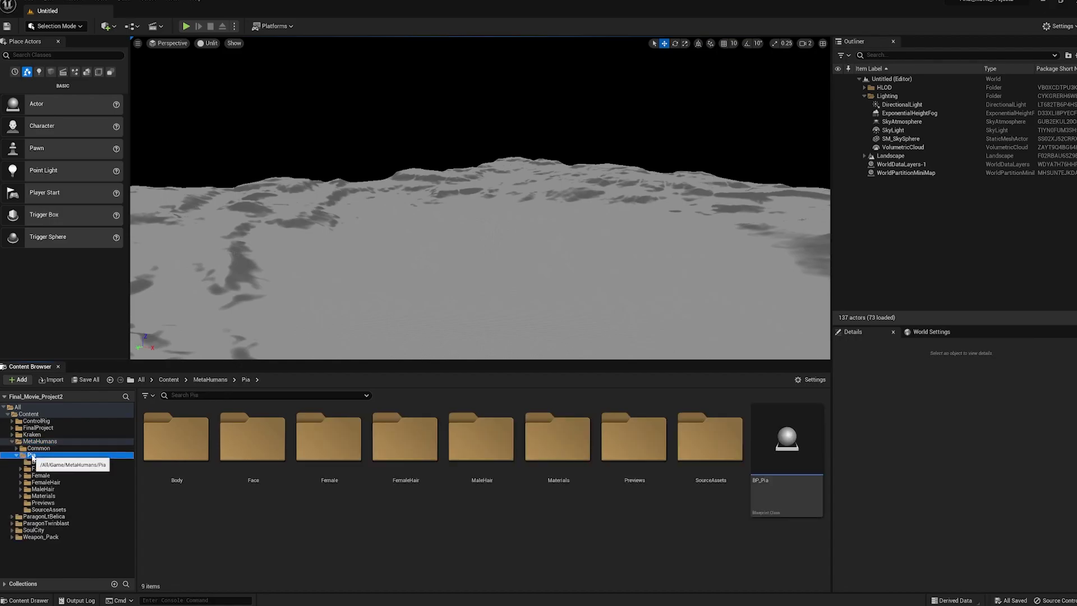
pyautogui.click(773, 494)
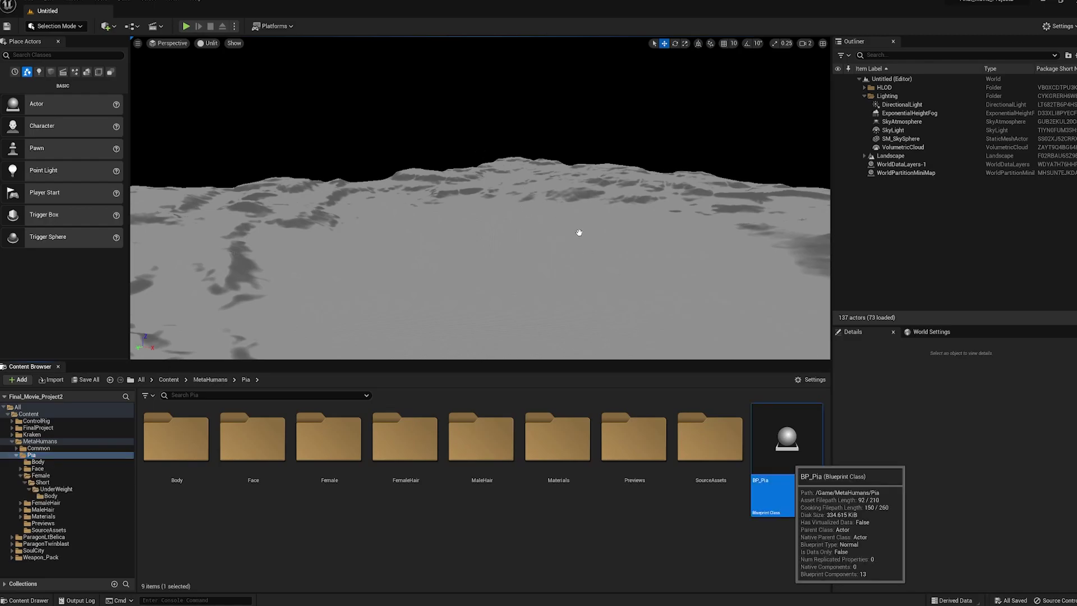
# Step: Load BP_Pia and drag it onto the grey landscape to place Pia in the level
pyautogui.doubleClick(779, 450)
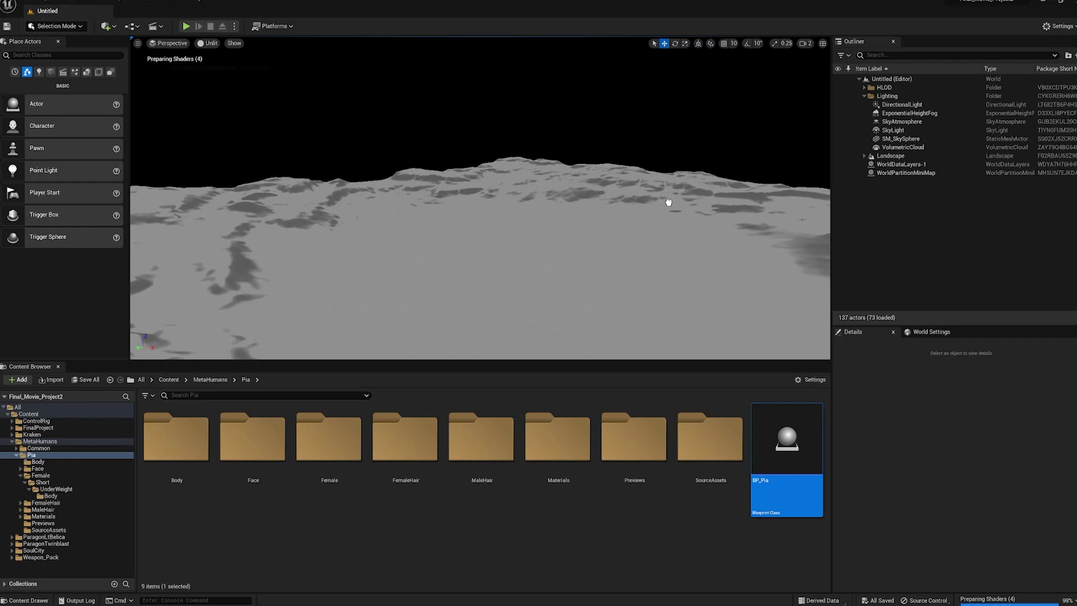
pyautogui.moveTo(787, 440); pyautogui.dragTo(473, 151)
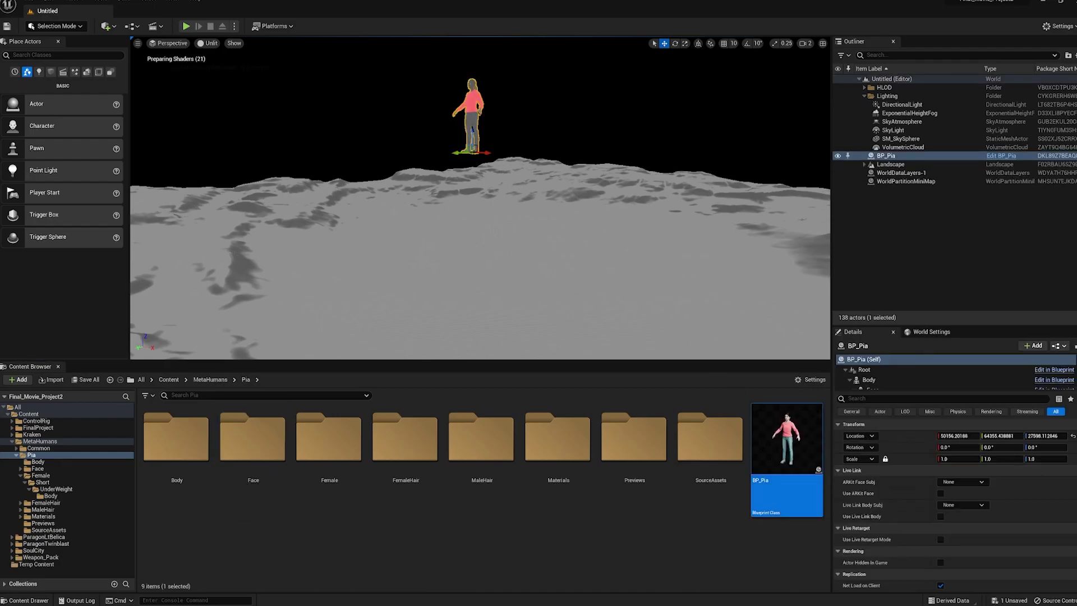
pyautogui.moveTo(473, 151); pyautogui.dragTo(527, 160, button='right')
pyautogui.click(151, 27)
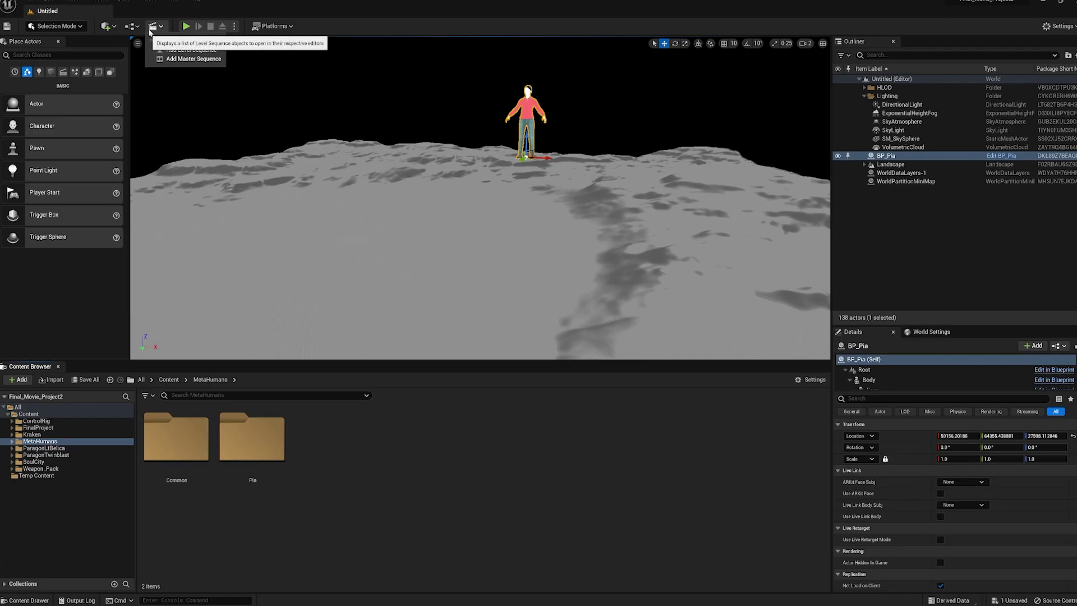
# Step: Create a five-shot master sequence and drag BP_Pia from the Outliner into Sequencer
pyautogui.click(167, 59)
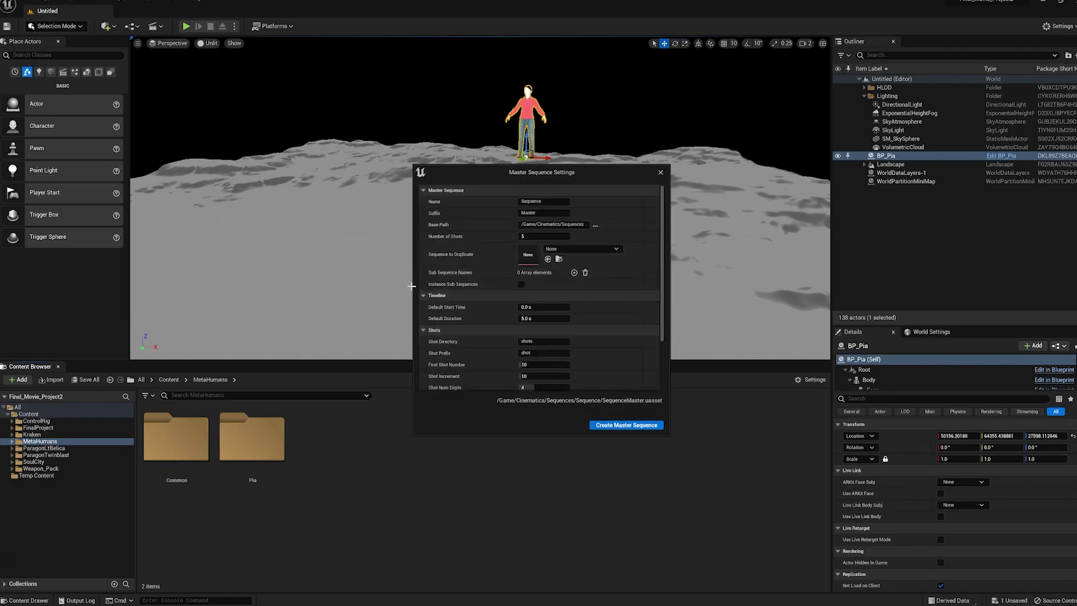
pyautogui.click(614, 428)
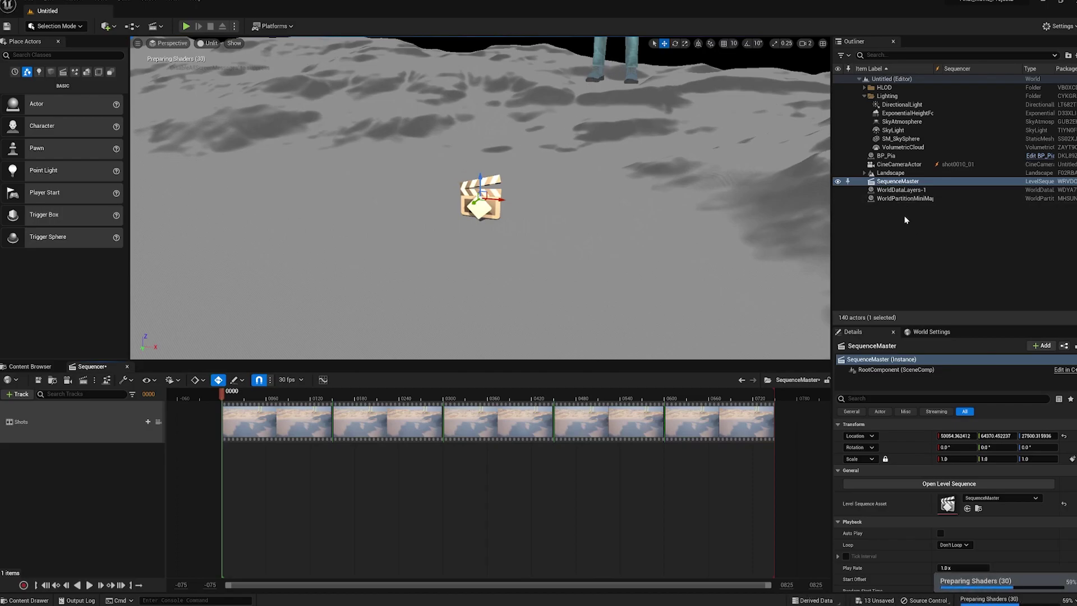
pyautogui.click(885, 156)
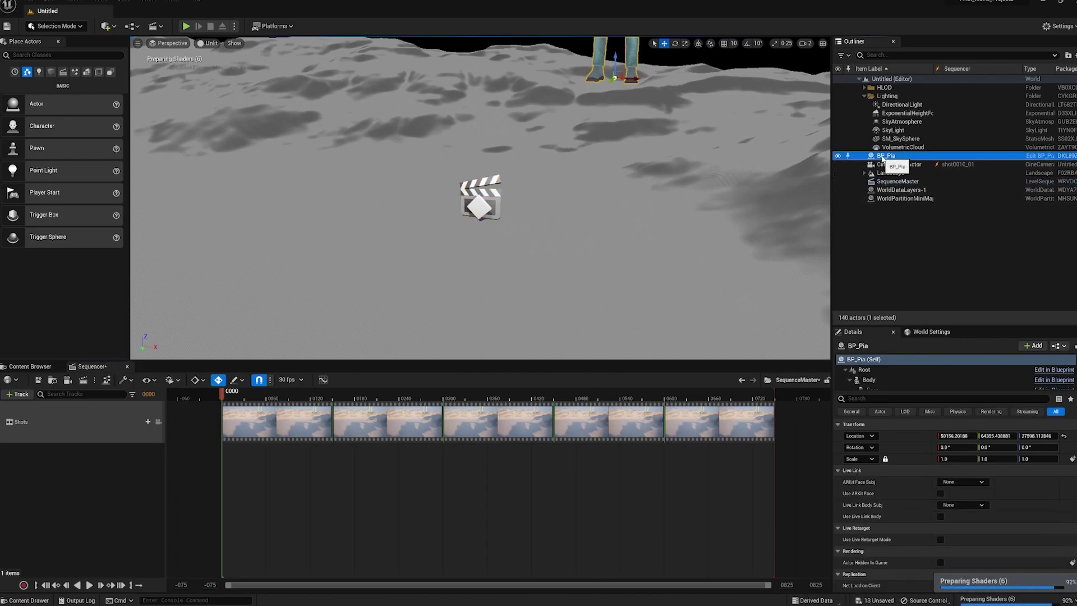
pyautogui.moveTo(883, 159); pyautogui.dragTo(116, 486)
# Step: Check the body control rig track, select global_ctrl and frame the view on Pia
pyautogui.click(10, 472)
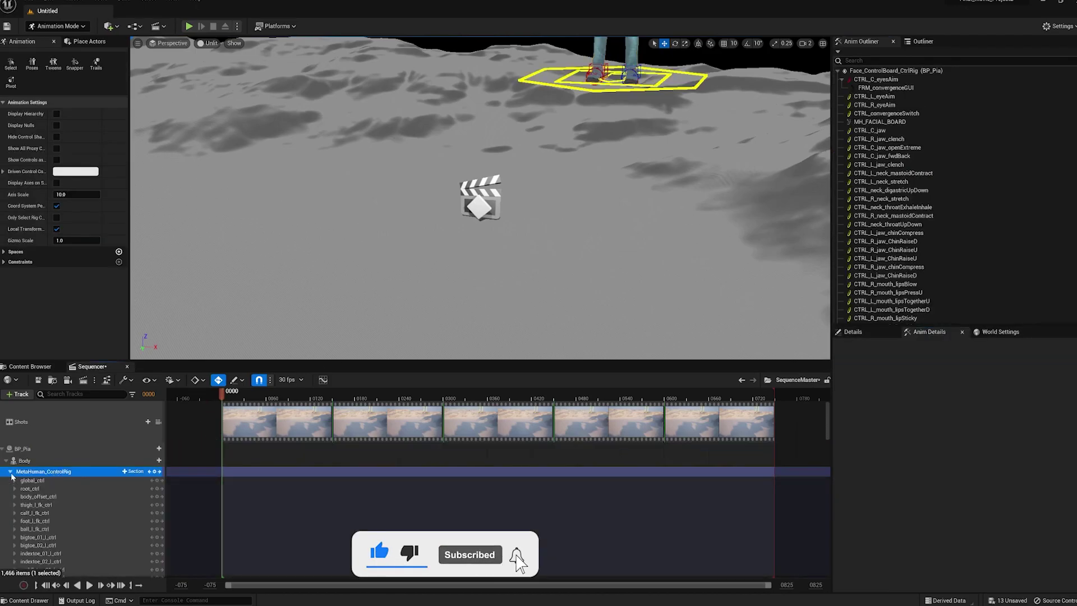
pyautogui.click(10, 473)
pyautogui.scroll(-3, 580, 161)
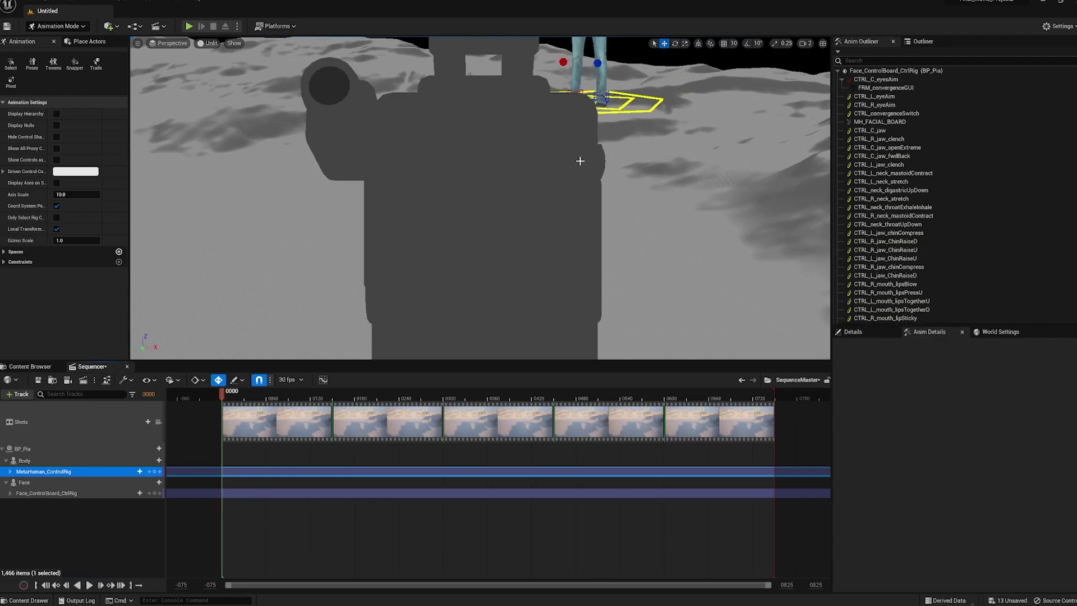
pyautogui.scroll(3, 680, 197)
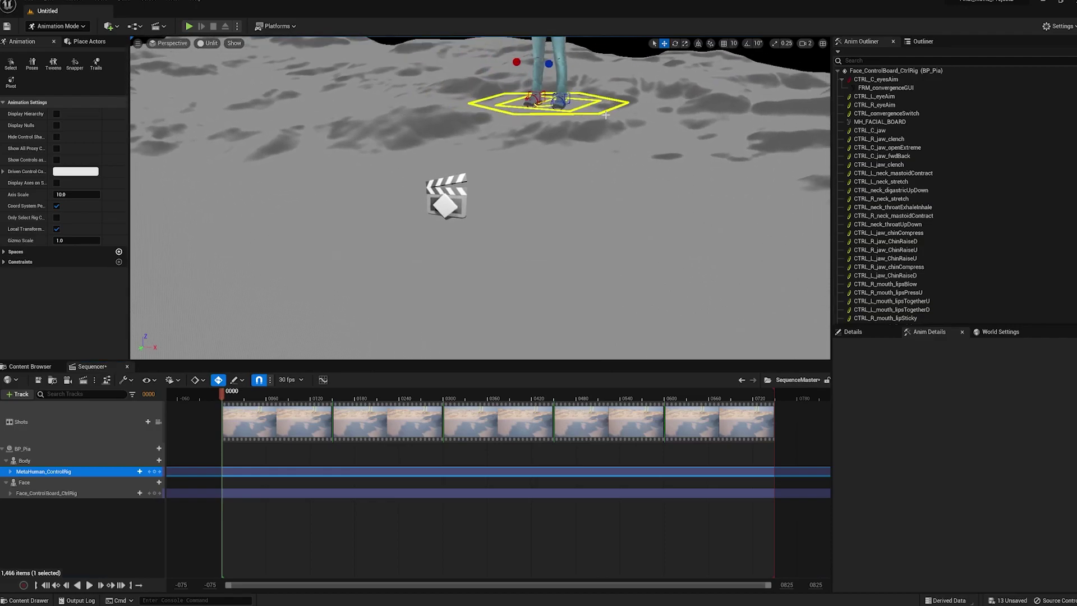
pyautogui.click(606, 115)
pyautogui.press('f')
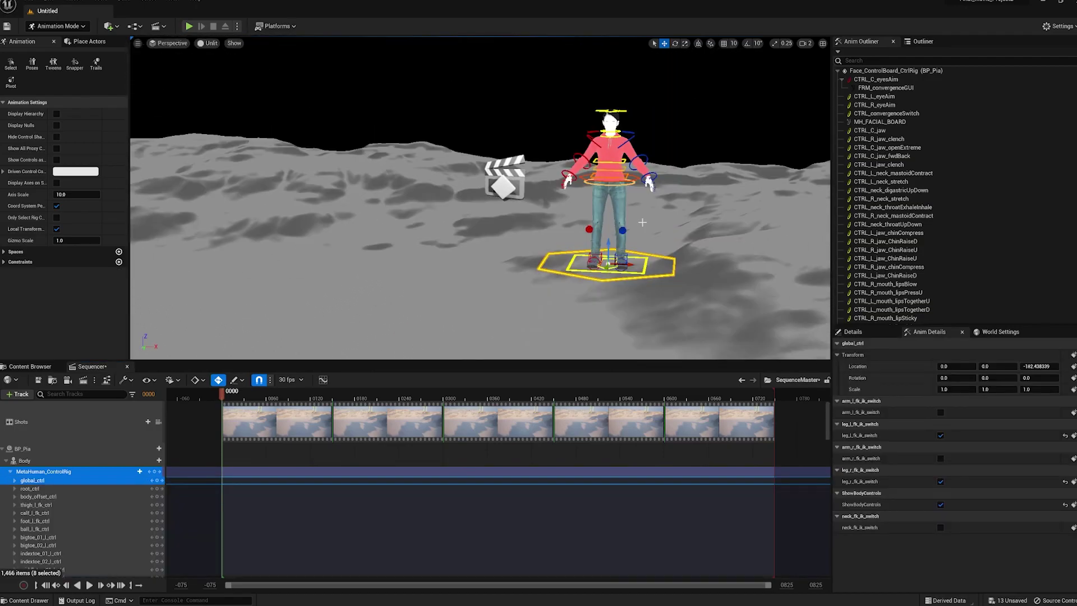